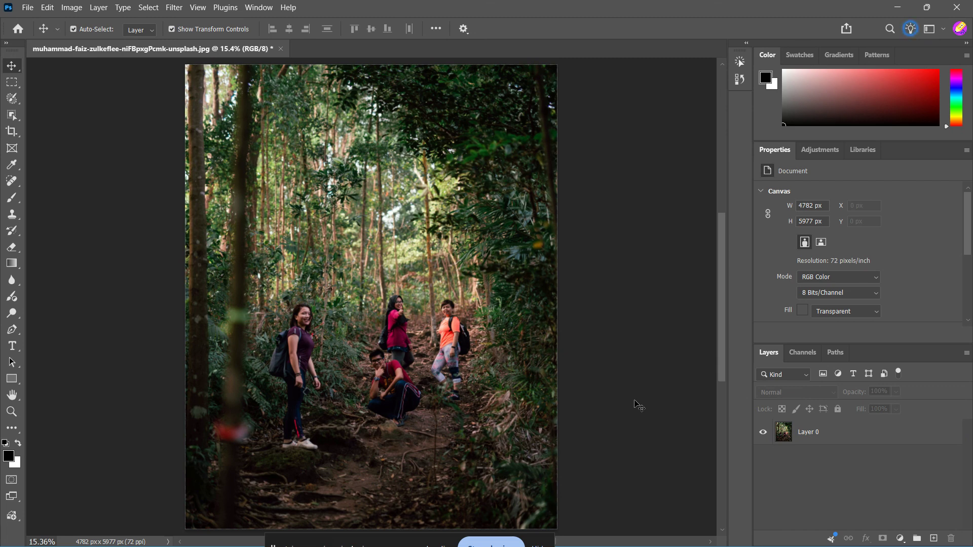
Duplicate Layer 0 and add a Gradient Map adjustment layer above the copy
{"action": "left_click", "coordinate": [877, 441]}
{"action": "key", "text": "ctrl+j"}
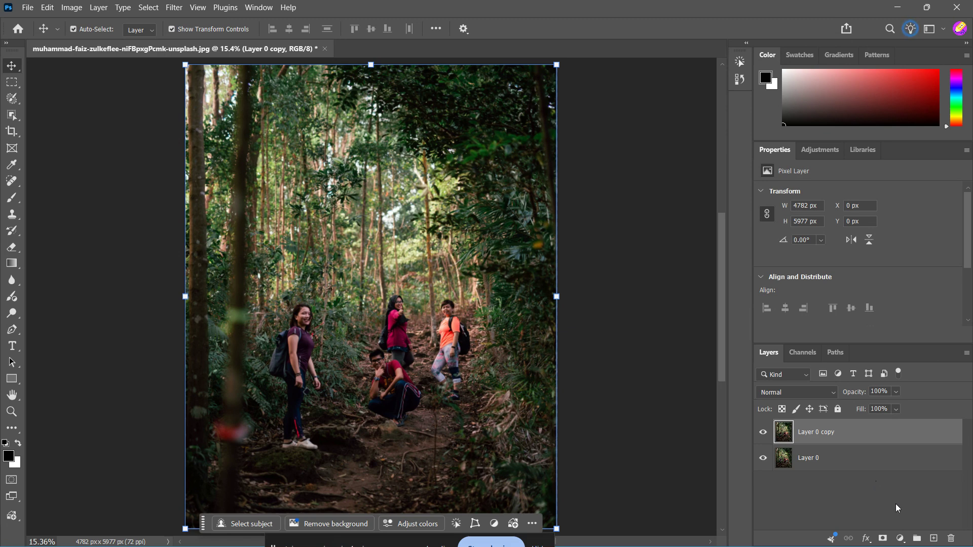
{"action": "left_click", "coordinate": [901, 539]}
{"action": "left_click", "coordinate": [916, 492]}
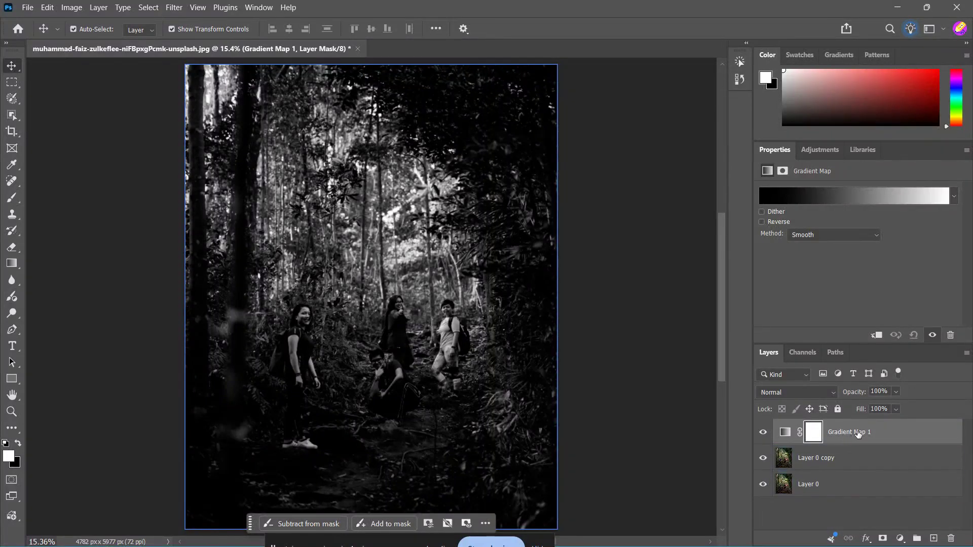
Change the Gradient Map adjustment's gradient to the Orange_03 preset from the Oranges group
{"action": "left_click", "coordinate": [791, 434]}
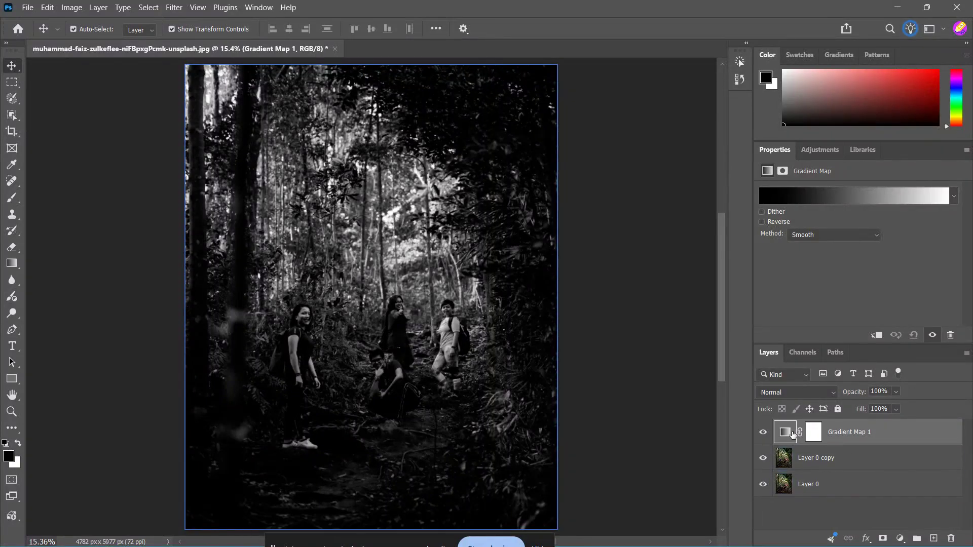
{"action": "left_click", "coordinate": [813, 432]}
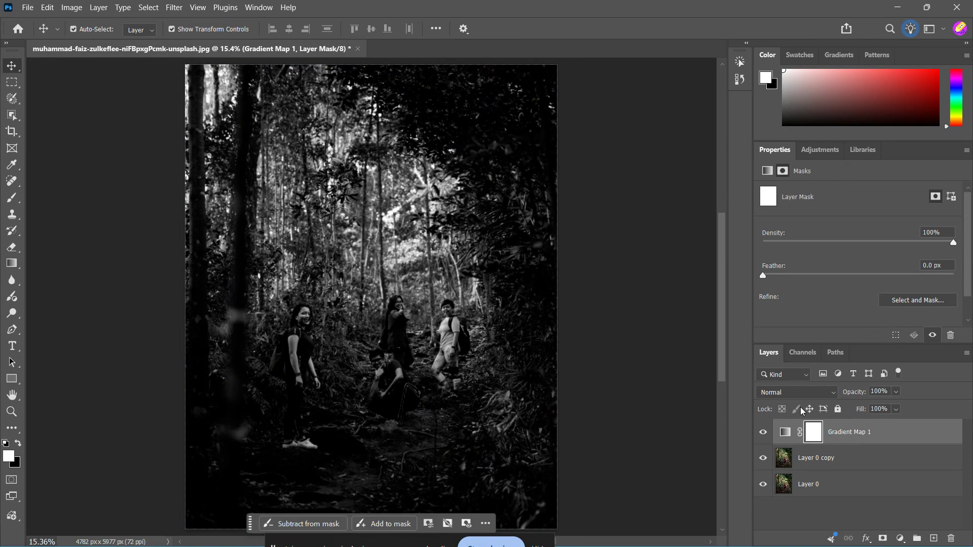
{"action": "left_click", "coordinate": [785, 432]}
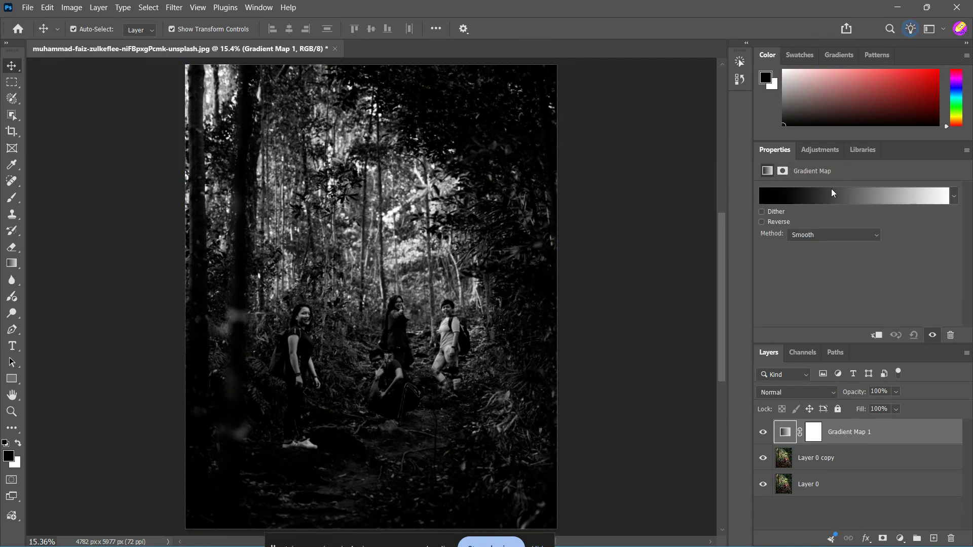
{"action": "left_click", "coordinate": [833, 193]}
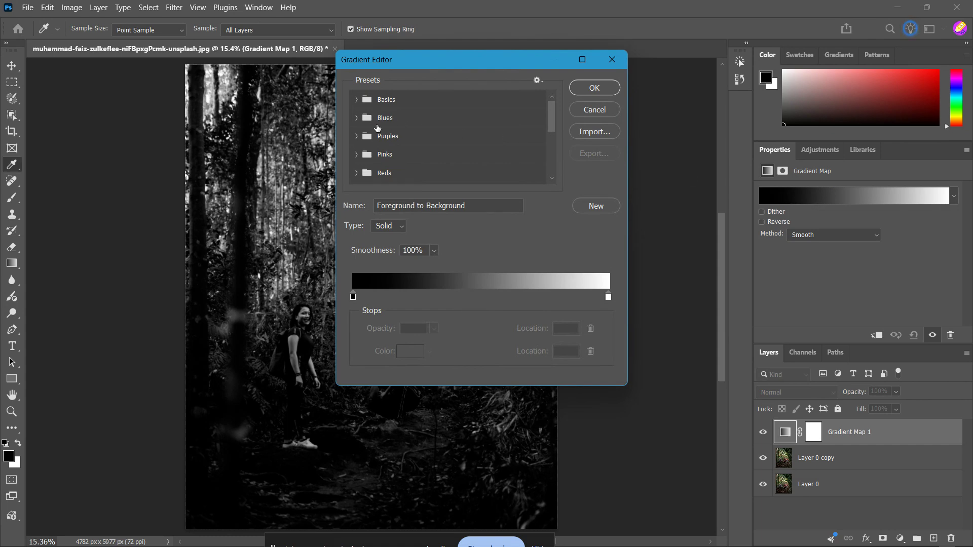
{"action": "scroll", "coordinate": [380, 146], "scroll_direction": "down", "scroll_amount": 1}
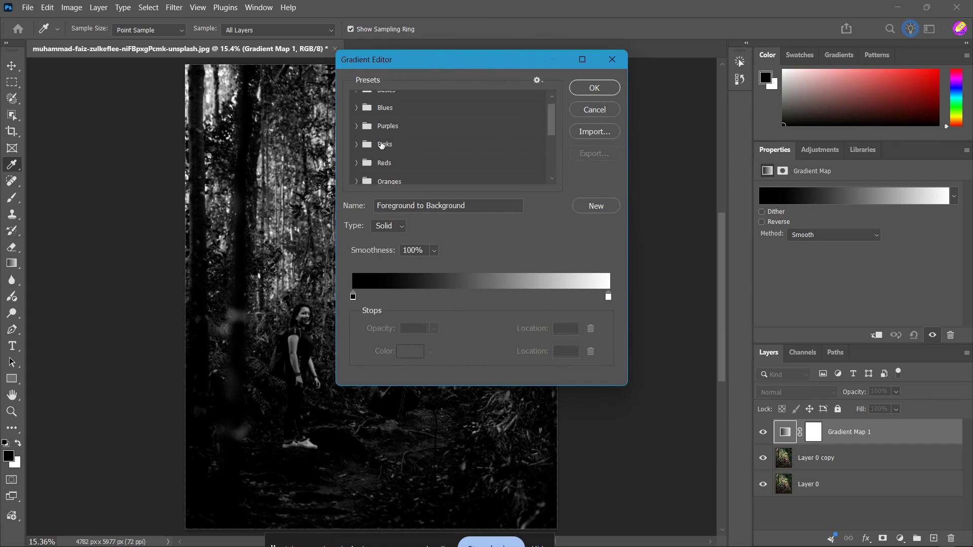
{"action": "left_click", "coordinate": [357, 163]}
{"action": "left_click", "coordinate": [357, 162]}
{"action": "left_click", "coordinate": [384, 182]}
{"action": "scroll", "coordinate": [398, 175], "scroll_direction": "down", "scroll_amount": 2}
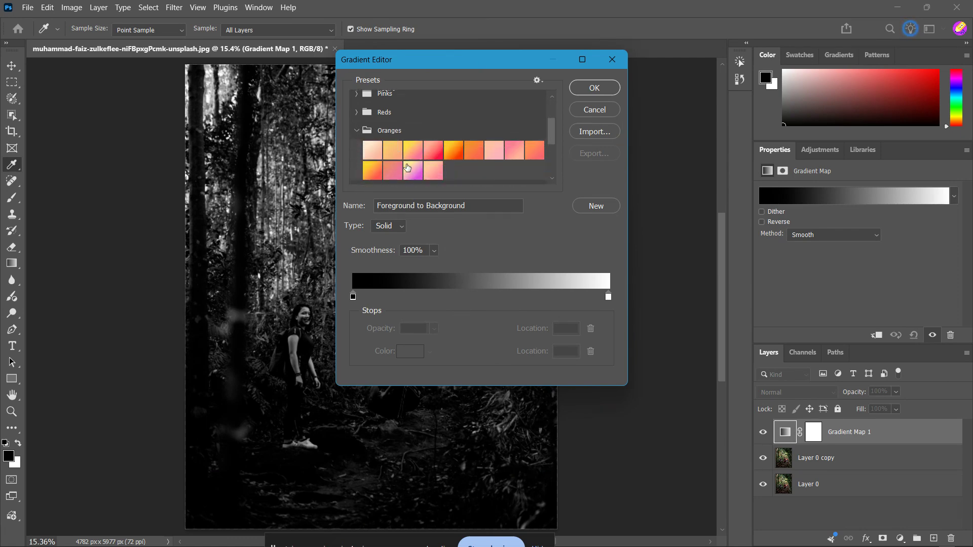
{"action": "left_click", "coordinate": [409, 150]}
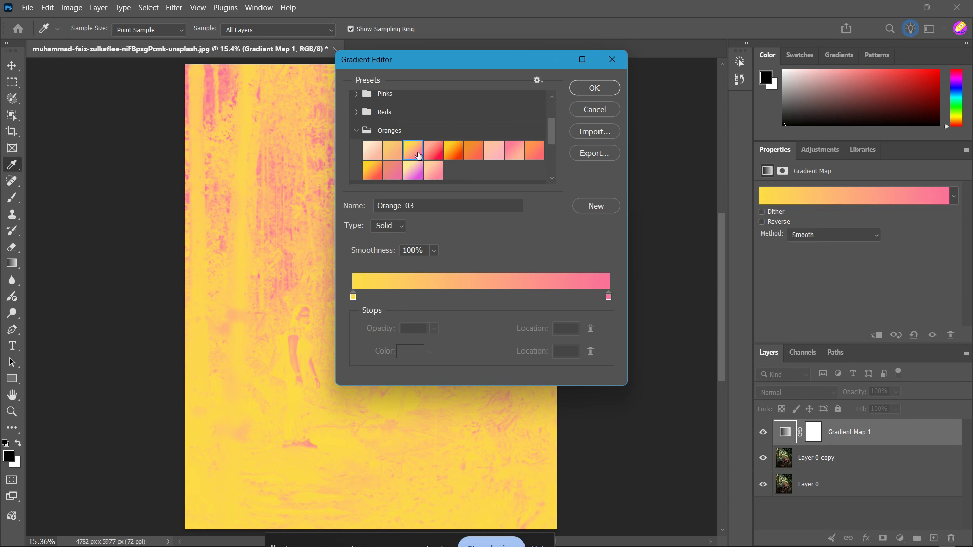
{"action": "left_click", "coordinate": [596, 91]}
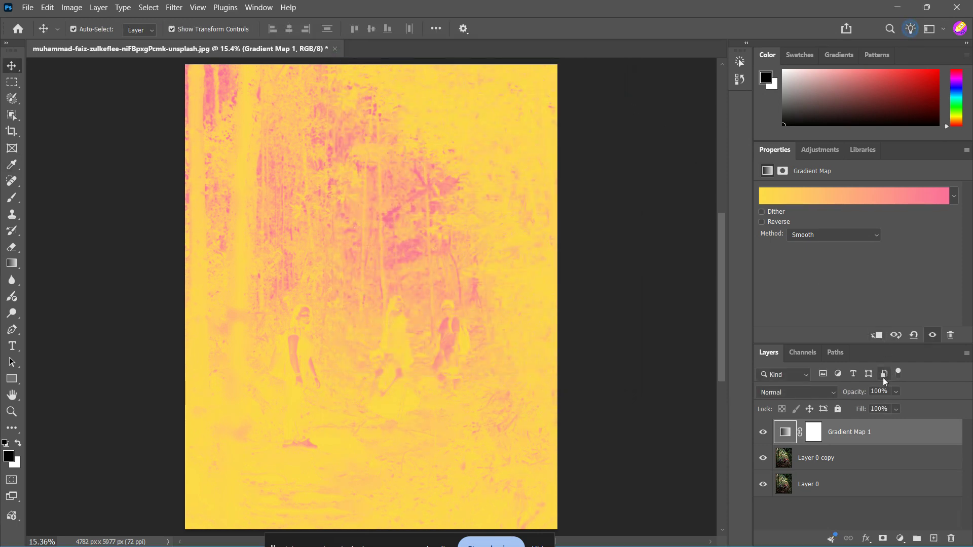
Lower the Gradient Map layer's opacity to 12%
{"action": "left_click", "coordinate": [895, 392]}
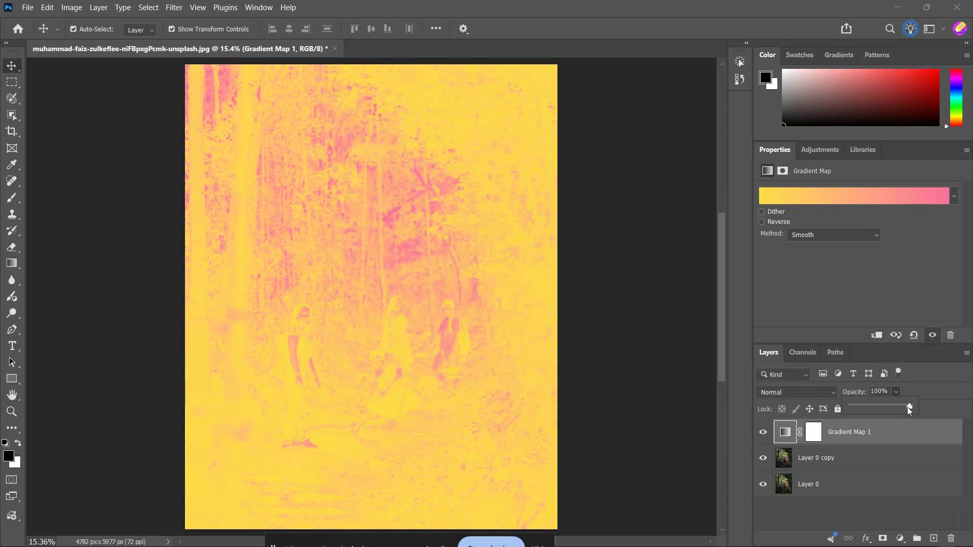
{"action": "left_click_drag", "start_coordinate": [906, 408], "coordinate": [860, 404]}
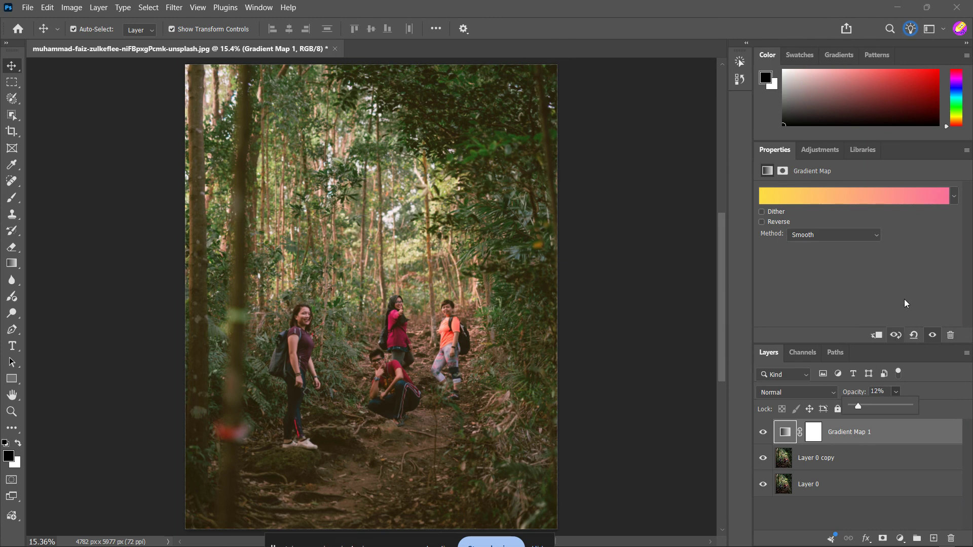
{"action": "left_click", "coordinate": [906, 279]}
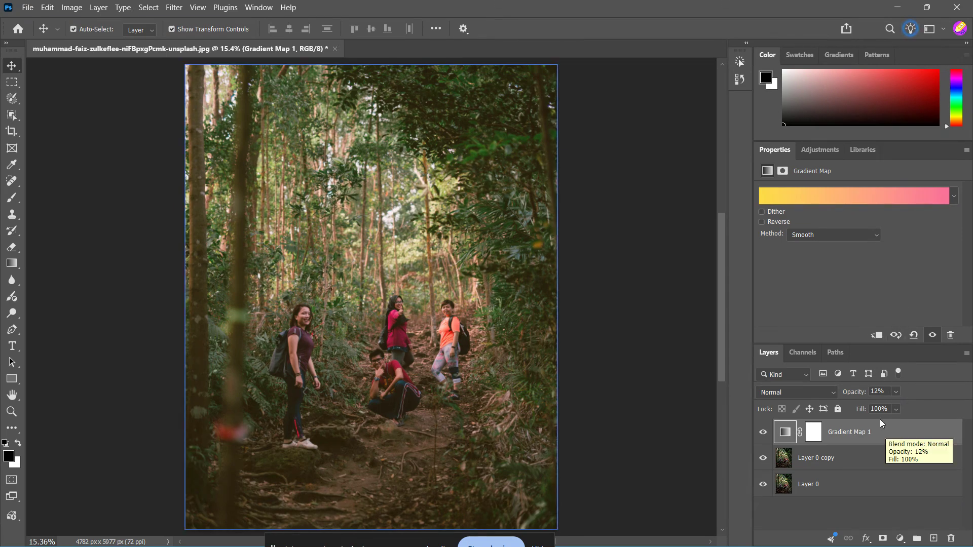
Set up the Gradient tool with the radial style and the yellow to red-orange preset from the Oranges group
{"action": "key", "text": "g"}
{"action": "left_click", "coordinate": [114, 29]}
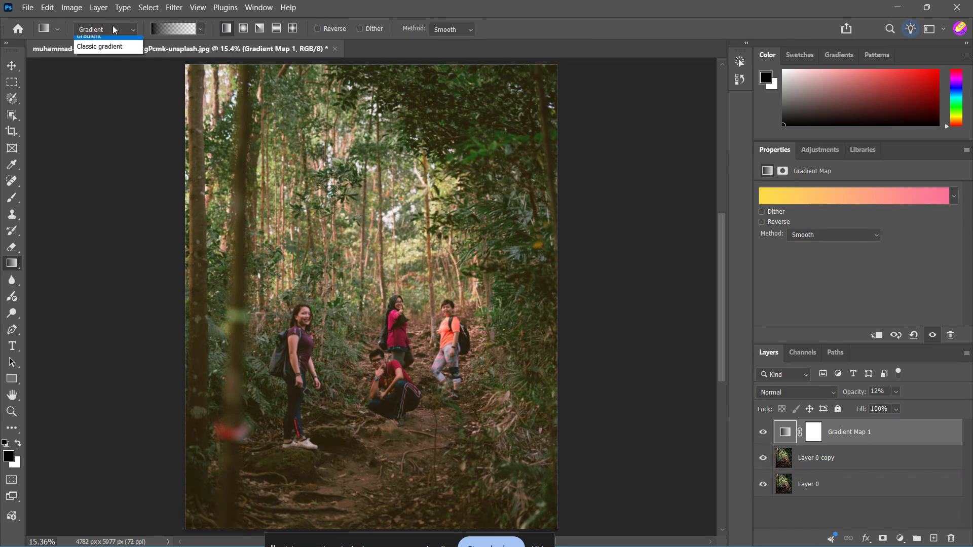
{"action": "left_click", "coordinate": [114, 29]}
{"action": "left_click", "coordinate": [244, 28]}
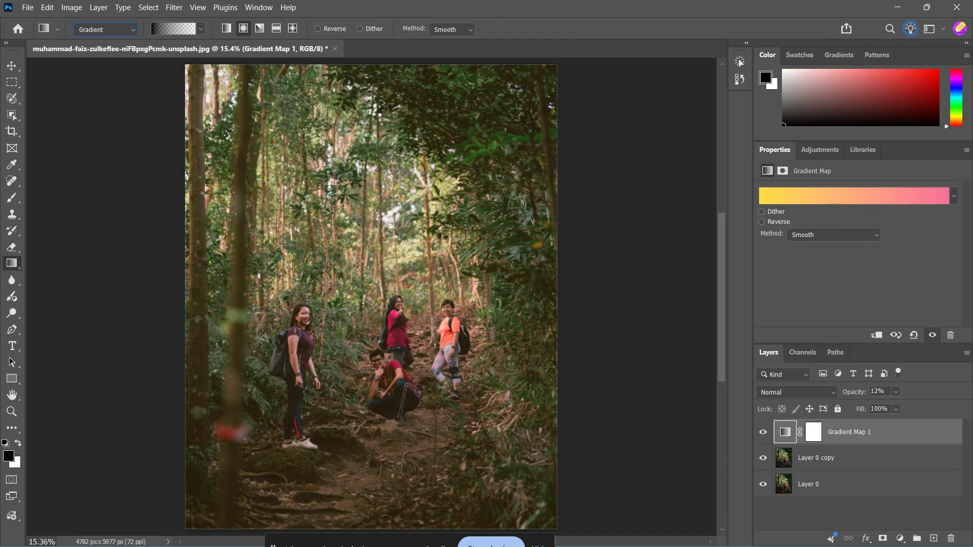
{"action": "left_click", "coordinate": [201, 29]}
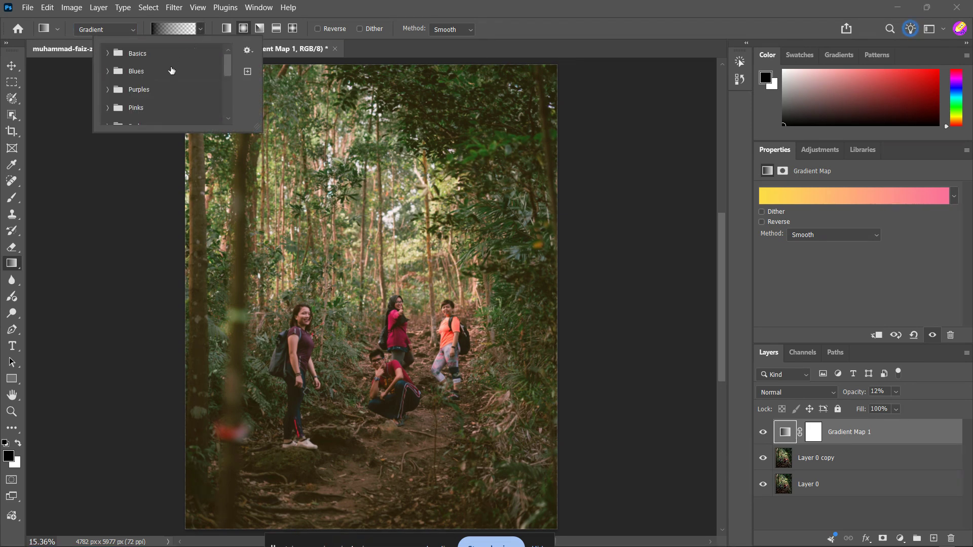
{"action": "scroll", "coordinate": [147, 84], "scroll_direction": "down", "scroll_amount": 1}
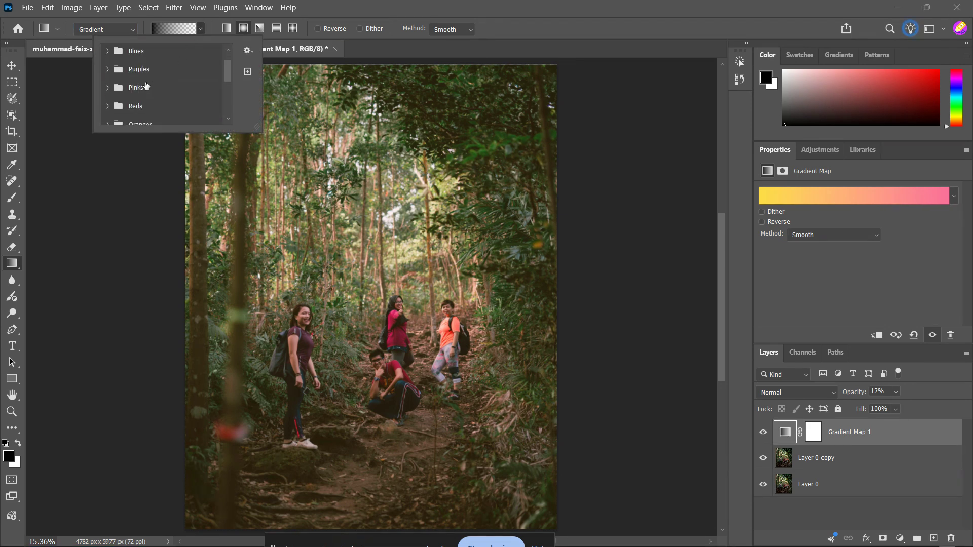
{"action": "scroll", "coordinate": [108, 104], "scroll_direction": "down", "scroll_amount": 1}
{"action": "left_click", "coordinate": [108, 105]}
{"action": "scroll", "coordinate": [116, 104], "scroll_direction": "down", "scroll_amount": 3}
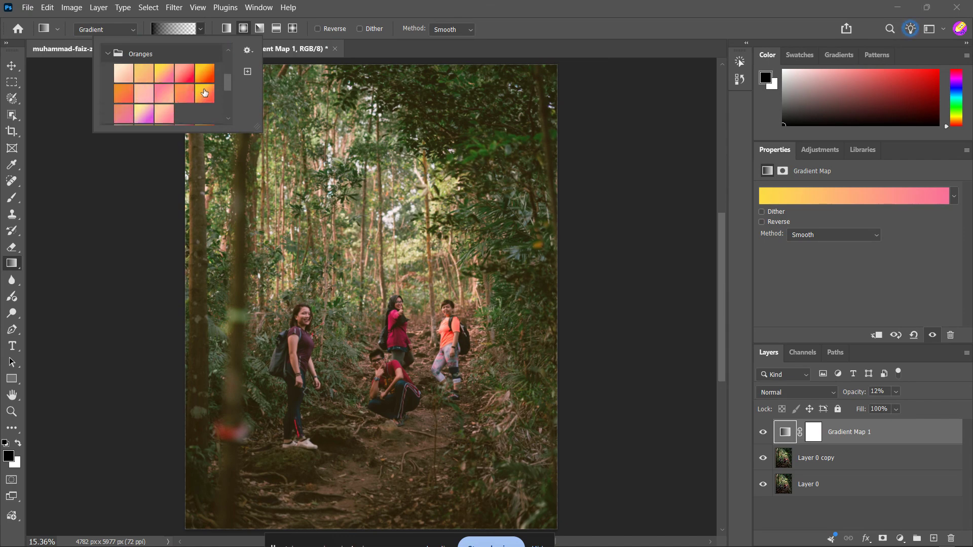
{"action": "left_click", "coordinate": [206, 79]}
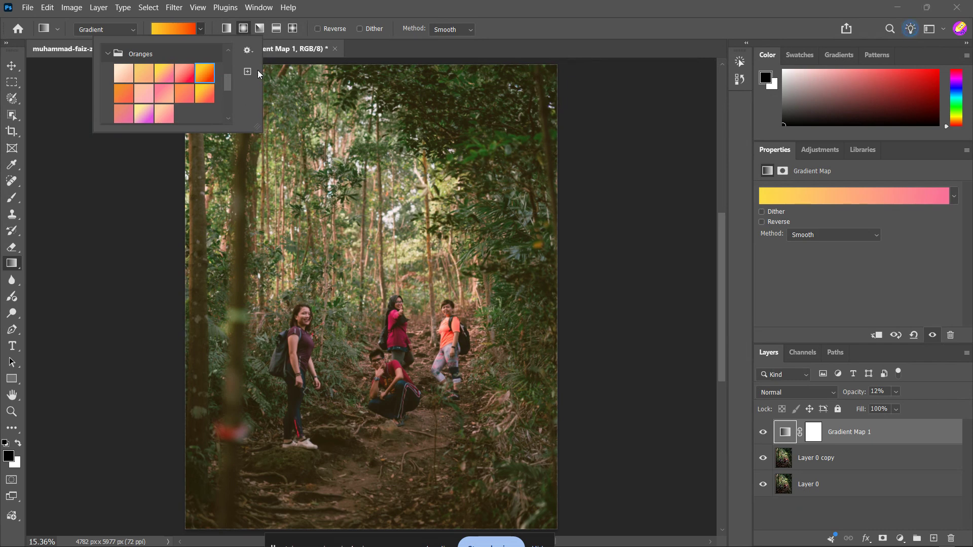
{"action": "left_click", "coordinate": [202, 30]}
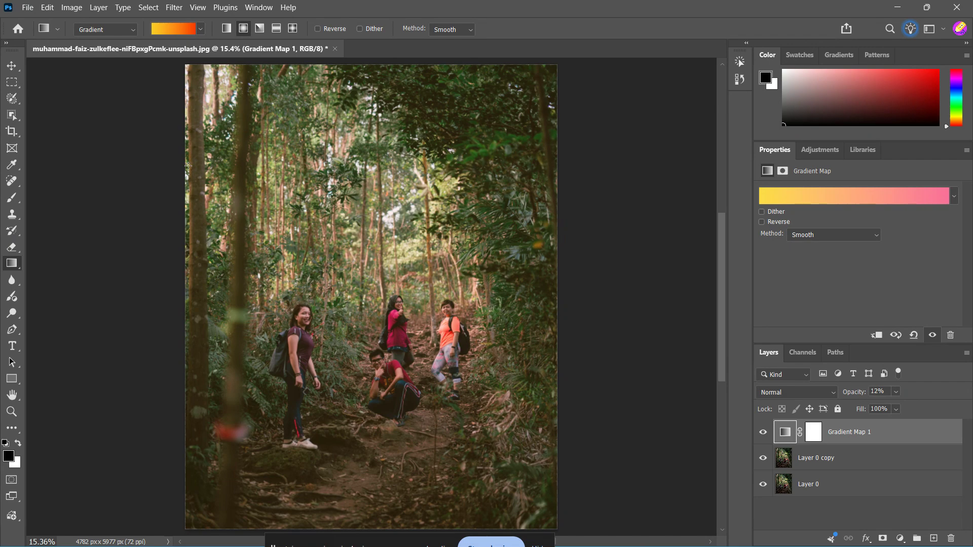
Draw a radial gradient fill from the photo's upper-left edge toward its lower right, about -43° at 116% scale, and blend it with Overlay
{"action": "left_click_drag", "start_coordinate": [192, 117], "coordinate": [505, 428]}
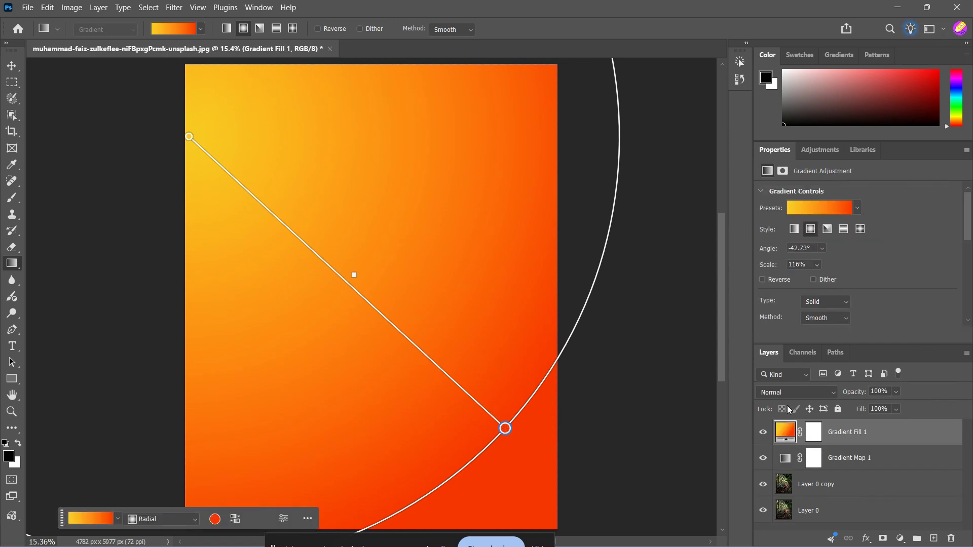
{"action": "left_click", "coordinate": [827, 395]}
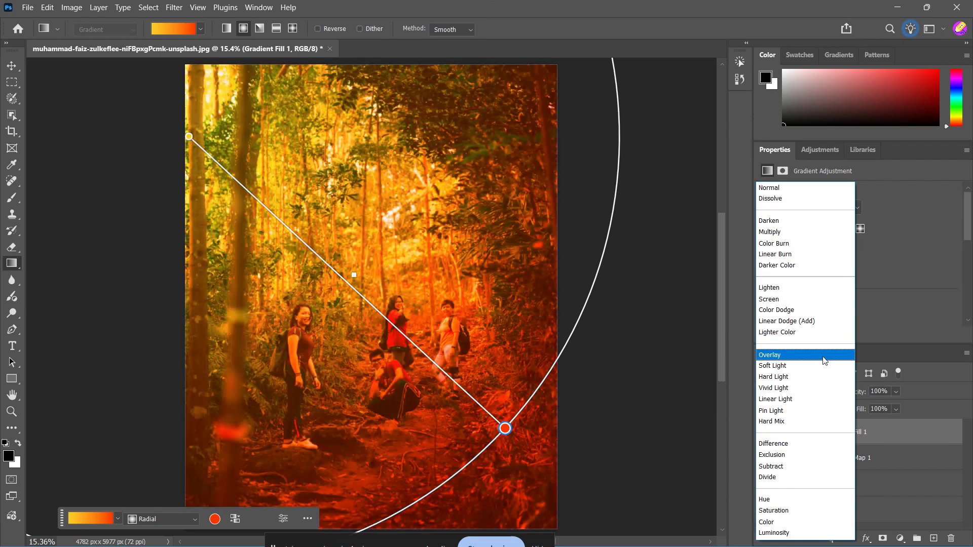
{"action": "left_click", "coordinate": [823, 355]}
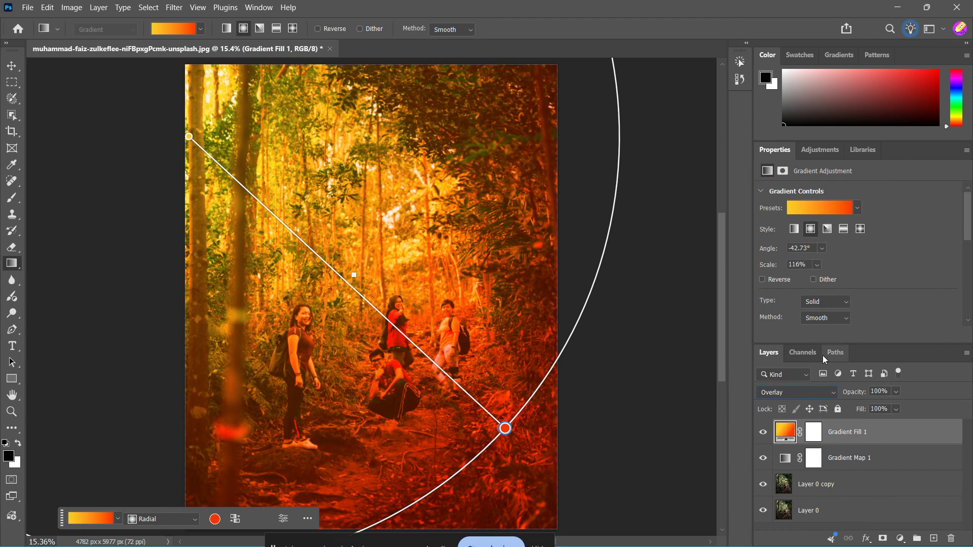
Reduce the gradient fill layer's opacity to 25%, then switch to the Move tool and deselect the layer
{"action": "left_click", "coordinate": [896, 392]}
{"action": "left_click_drag", "start_coordinate": [900, 407], "coordinate": [868, 406]}
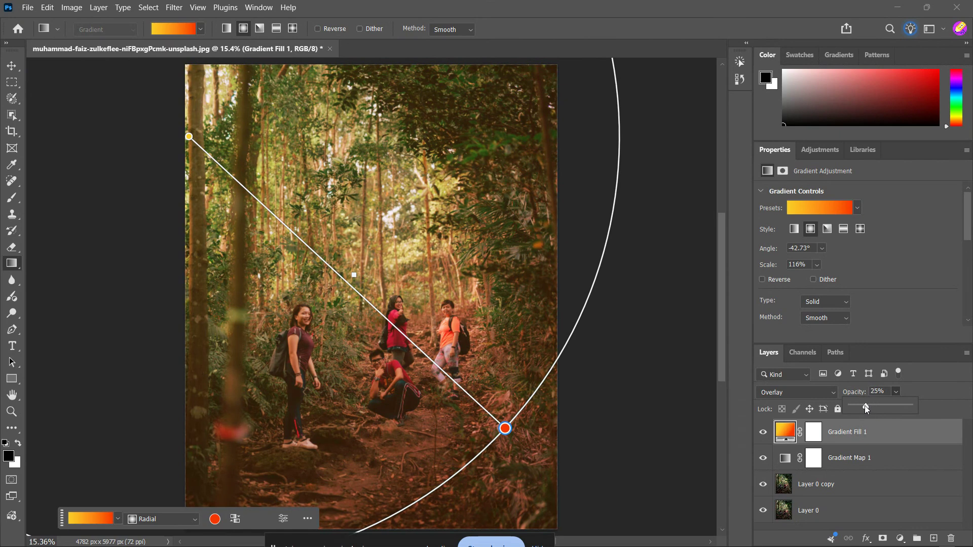
{"action": "left_click_drag", "start_coordinate": [866, 409], "coordinate": [862, 407]}
{"action": "left_click", "coordinate": [678, 377]}
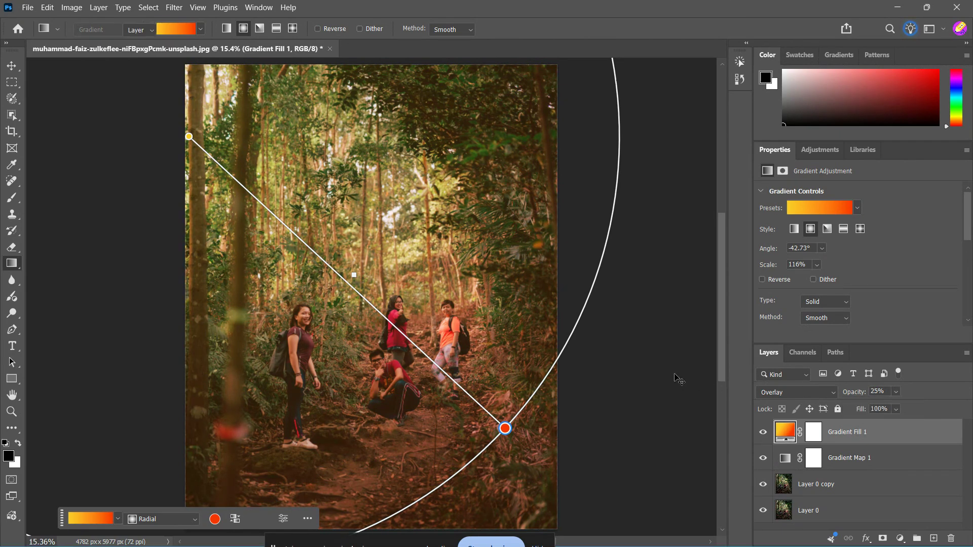
{"action": "key", "text": "v"}
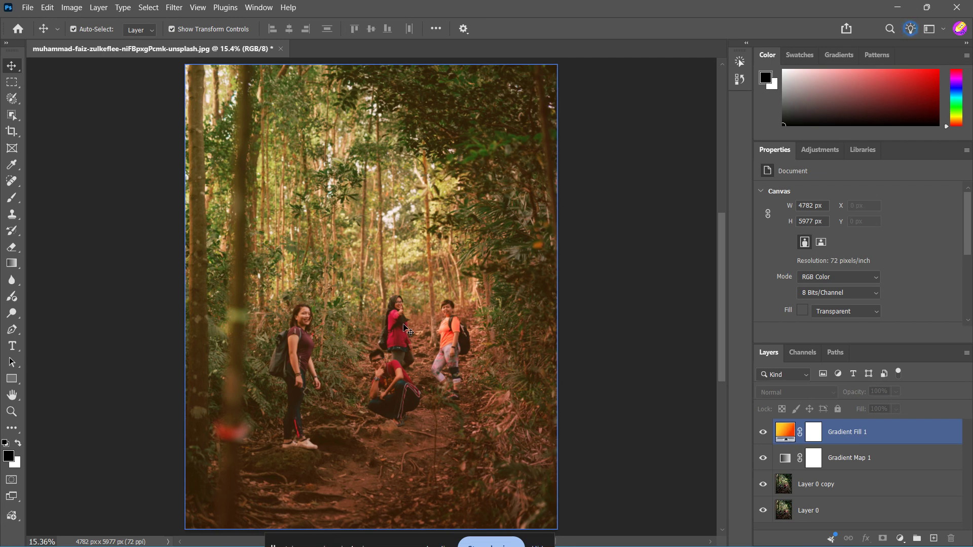
{"action": "left_click", "coordinate": [617, 341]}
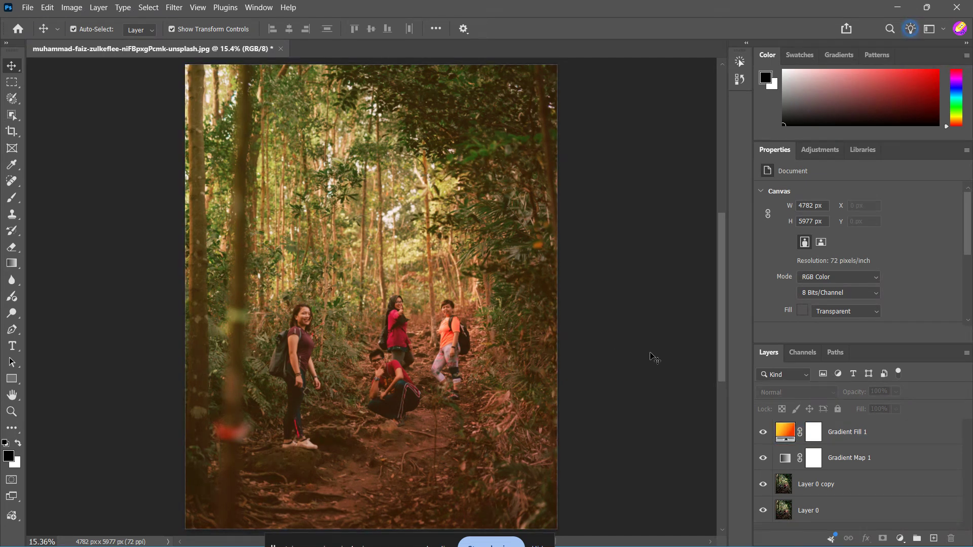
Add a Color Balance adjustment layer and set its midtones to Cyan-Red +30 and Yellow-Blue -44
{"action": "left_click", "coordinate": [901, 539]}
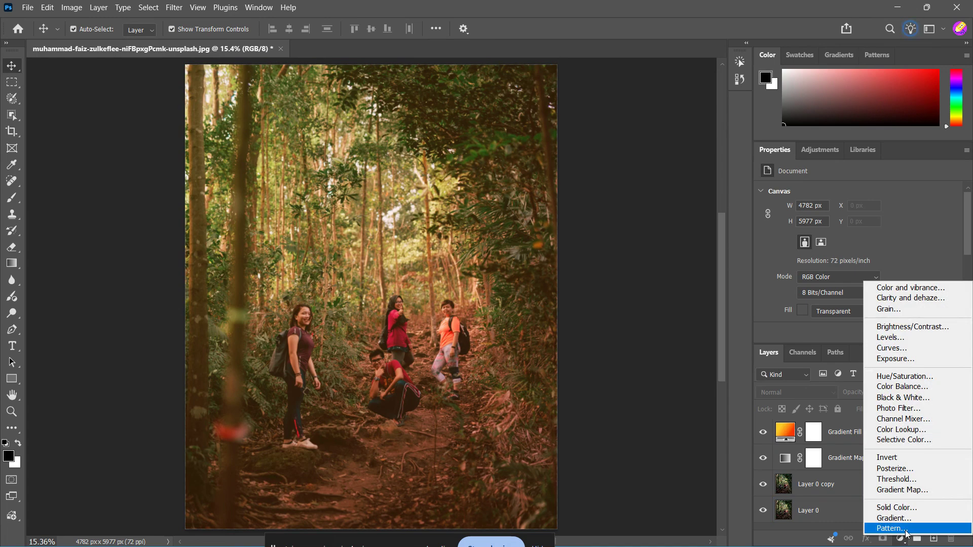
{"action": "left_click", "coordinate": [919, 387]}
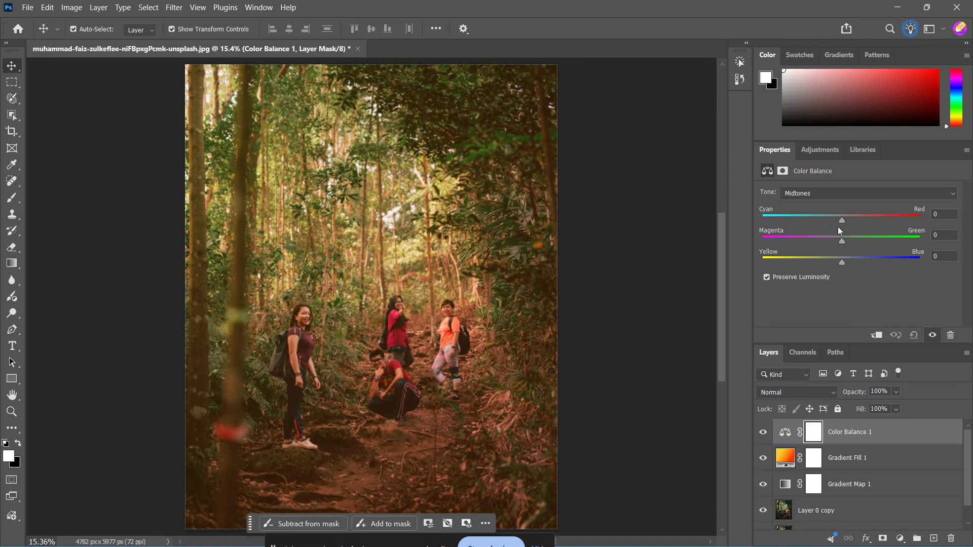
{"action": "left_click_drag", "start_coordinate": [841, 221], "coordinate": [860, 225]}
{"action": "left_click_drag", "start_coordinate": [842, 263], "coordinate": [840, 263]}
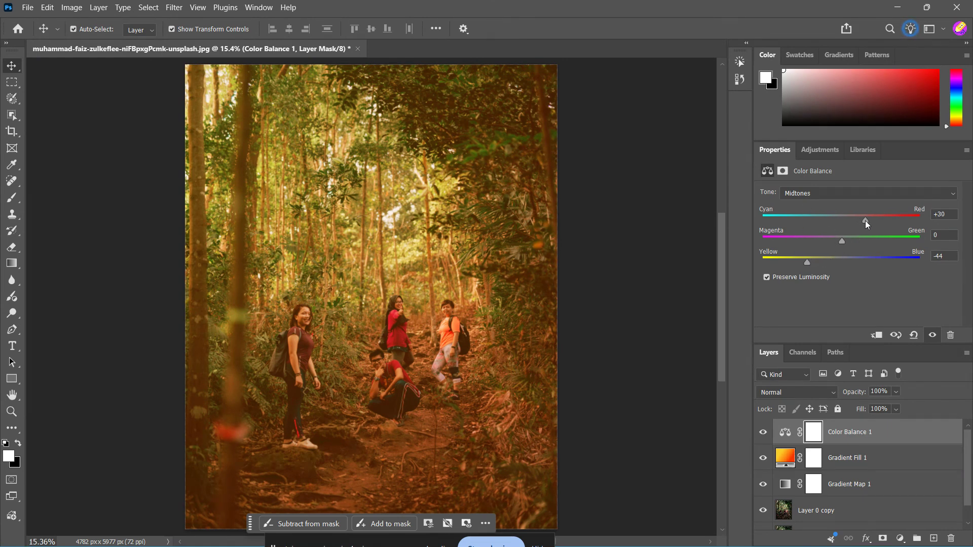
Set the Color Balance highlights to Cyan-Red +25 and Yellow-Blue -21
{"action": "left_click", "coordinate": [865, 193]}
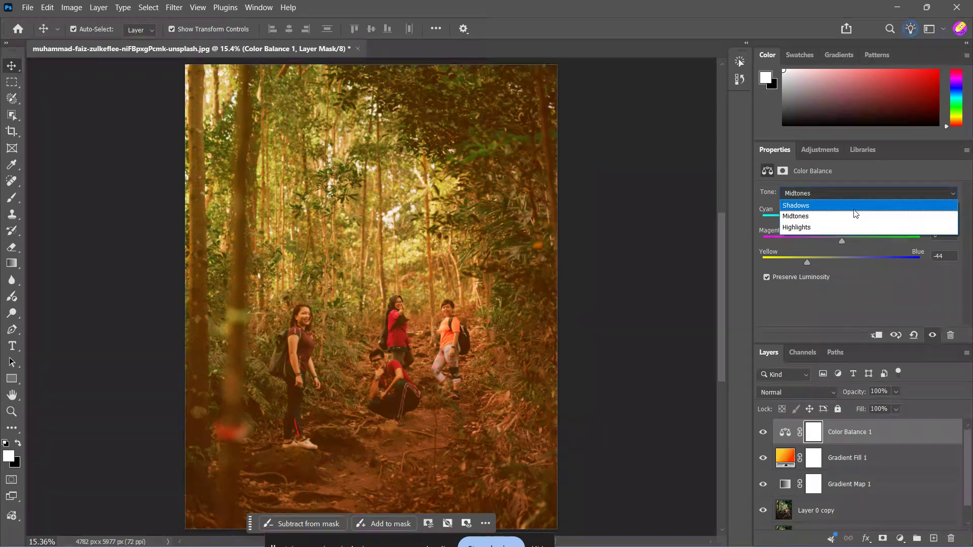
{"action": "left_click", "coordinate": [850, 226]}
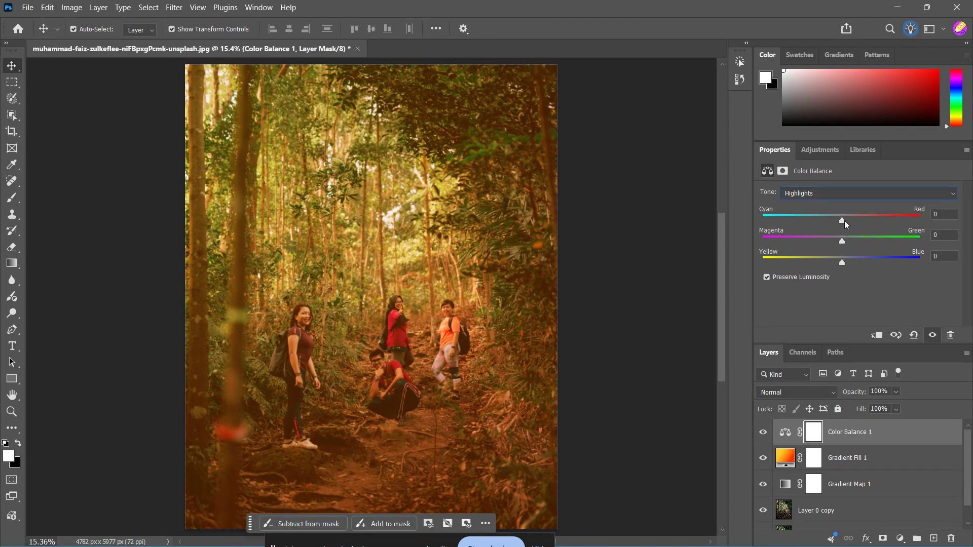
{"action": "left_click_drag", "start_coordinate": [843, 221], "coordinate": [856, 221]}
{"action": "left_click_drag", "start_coordinate": [842, 263], "coordinate": [818, 264]}
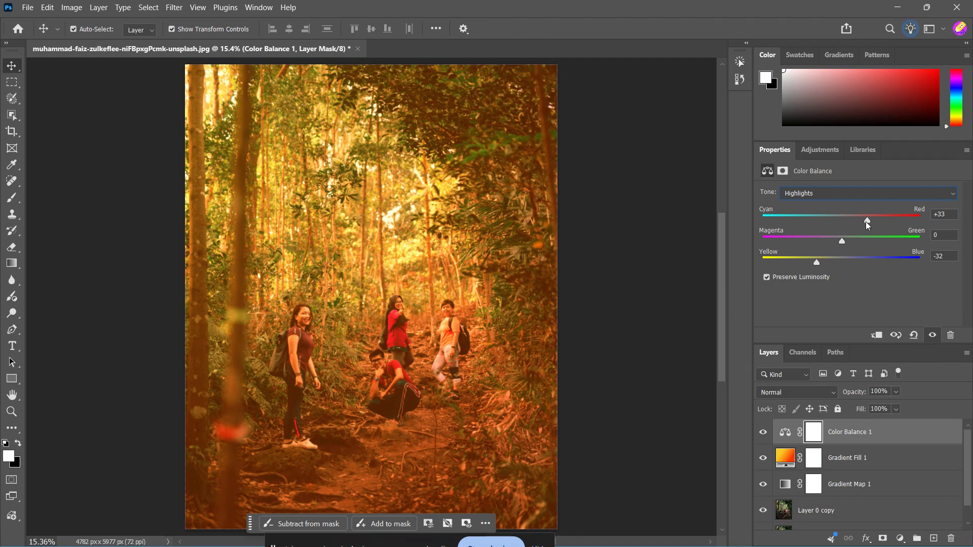
{"action": "left_click_drag", "start_coordinate": [867, 221], "coordinate": [862, 222]}
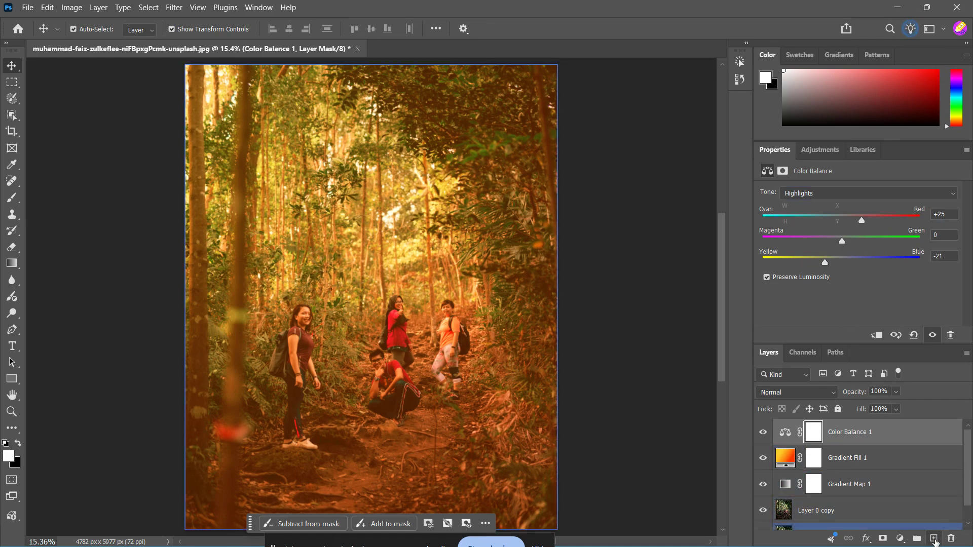
Add a new layer above Color Balance 1, fill it with Black, and return to the Move tool
{"action": "left_click", "coordinate": [934, 539]}
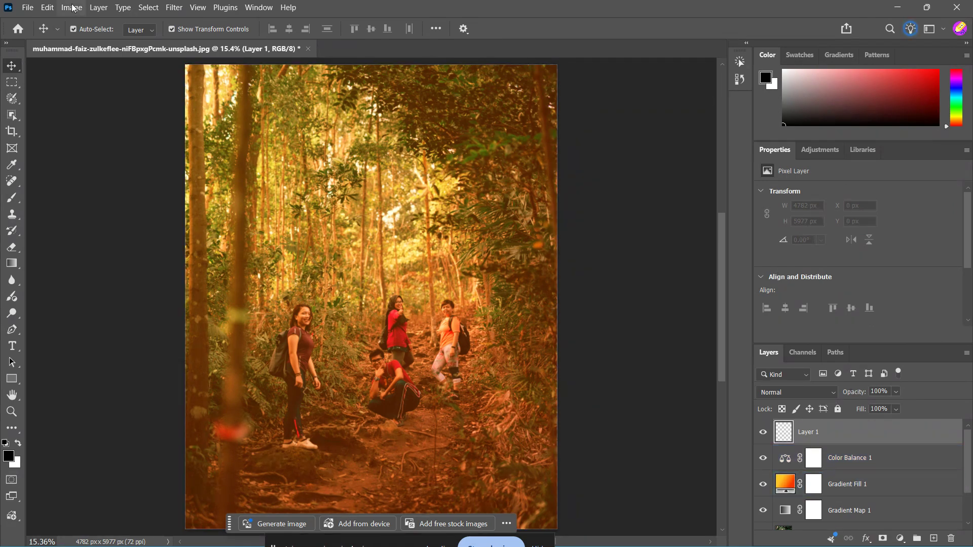
{"action": "left_click", "coordinate": [48, 6]}
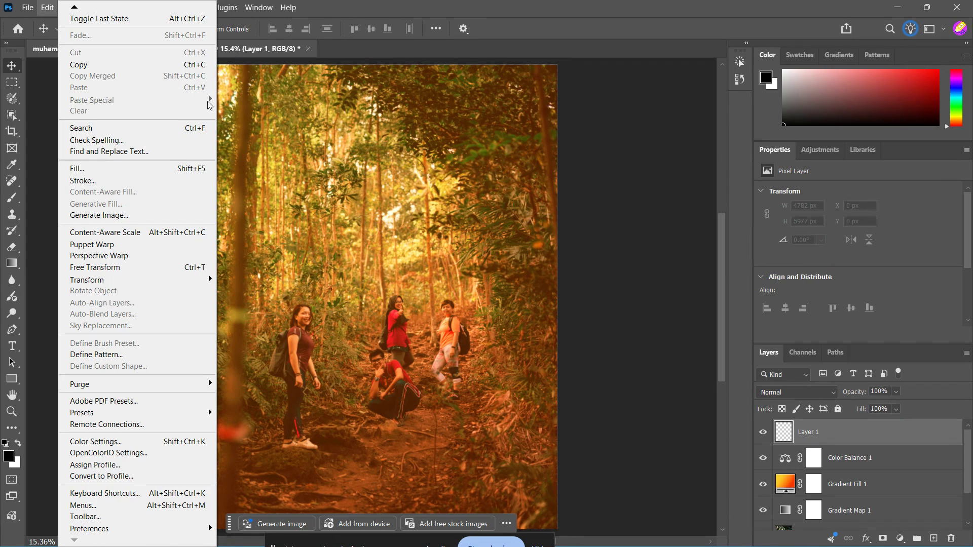
{"action": "left_click", "coordinate": [188, 168]}
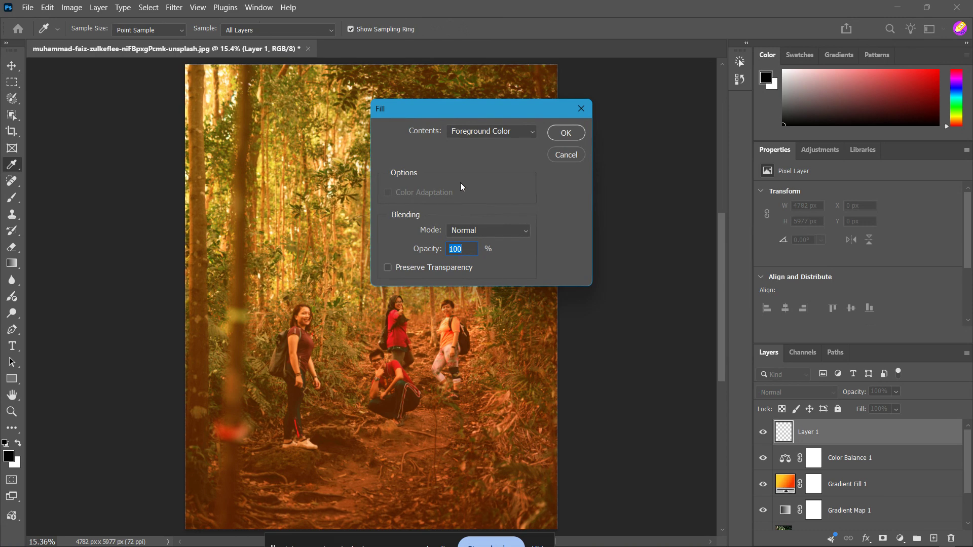
{"action": "left_click", "coordinate": [516, 133]}
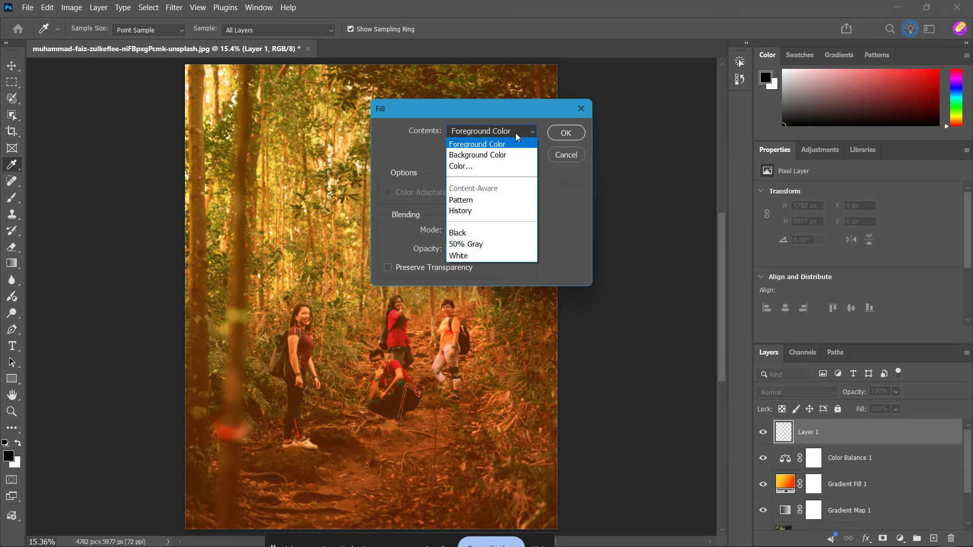
{"action": "left_click", "coordinate": [515, 233]}
{"action": "left_click", "coordinate": [566, 133]}
{"action": "key", "text": "v"}
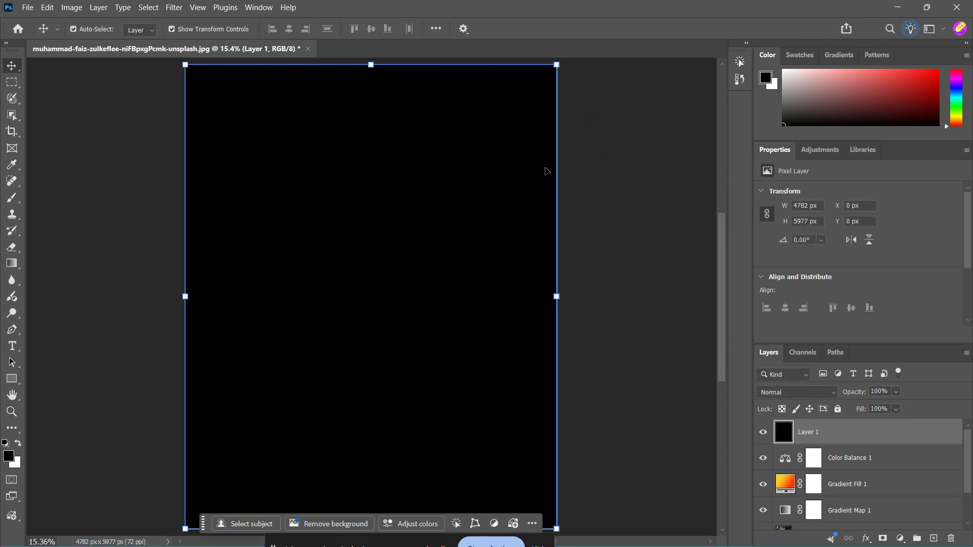
Render a 50-300mm Zoom lens flare at 100% brightness near the black layer's upper-left corner
{"action": "left_click", "coordinate": [174, 7]}
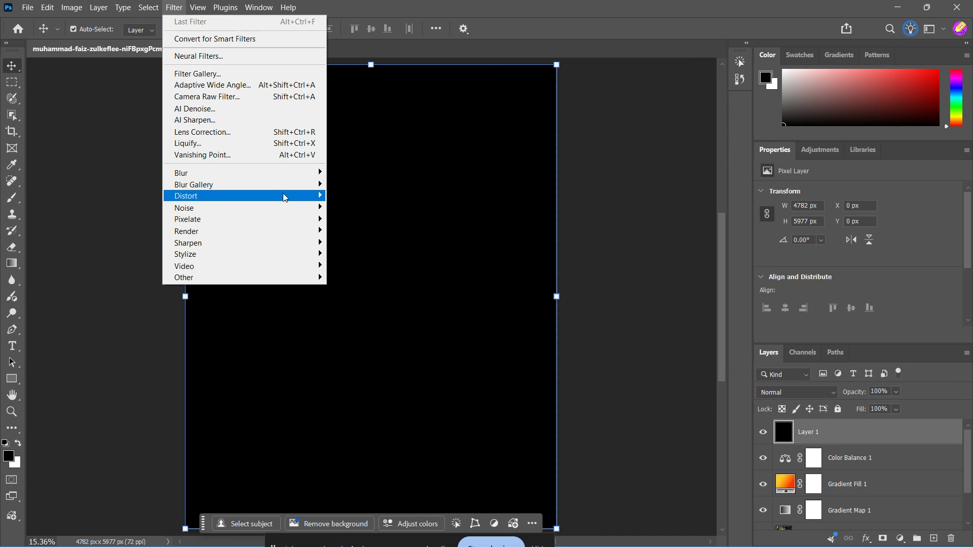
{"action": "mouse_move", "coordinate": [306, 234]}
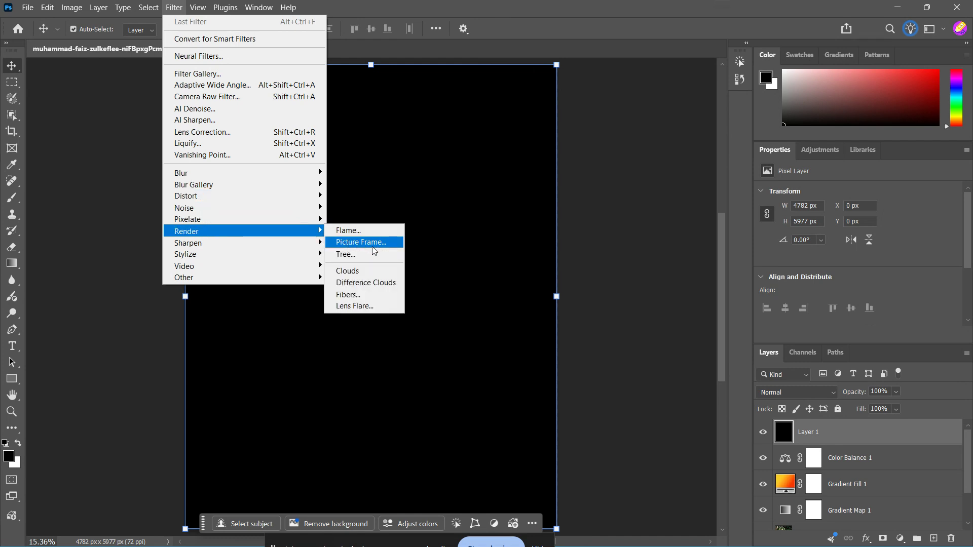
{"action": "left_click", "coordinate": [383, 306]}
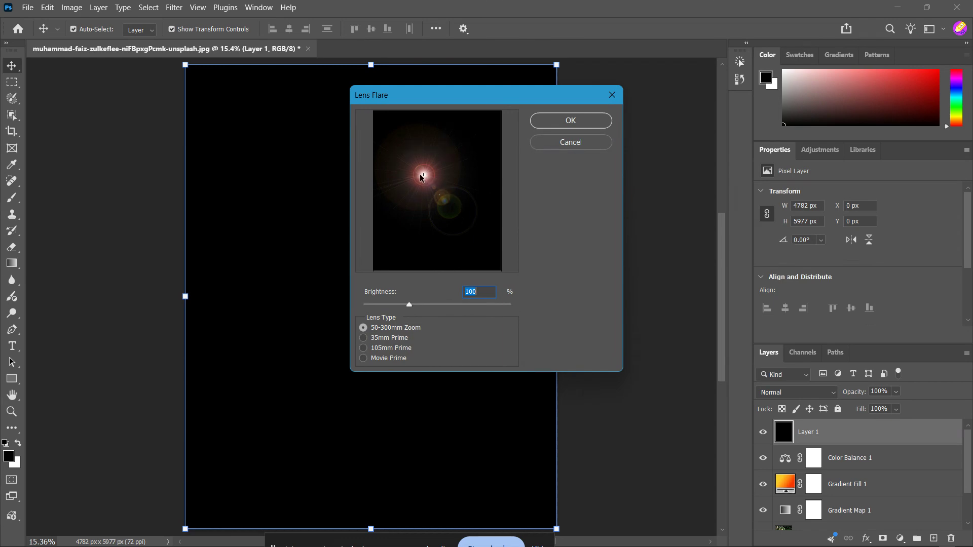
{"action": "left_click_drag", "start_coordinate": [421, 176], "coordinate": [387, 132]}
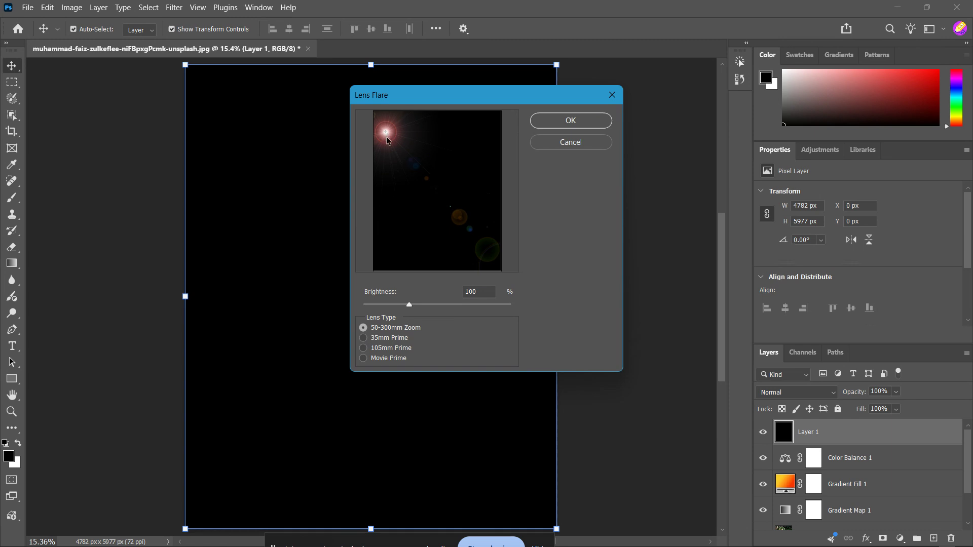
{"action": "left_click", "coordinate": [363, 338]}
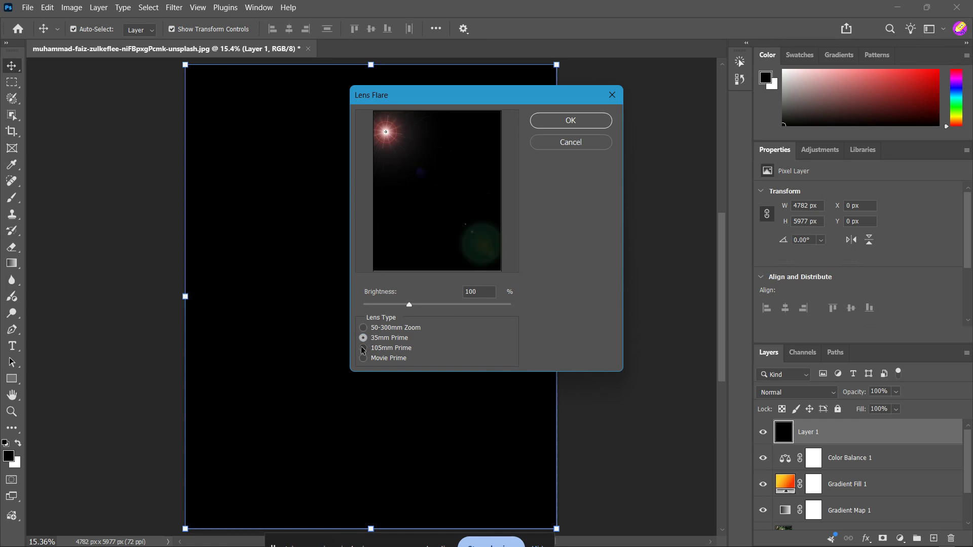
{"action": "left_click", "coordinate": [364, 359]}
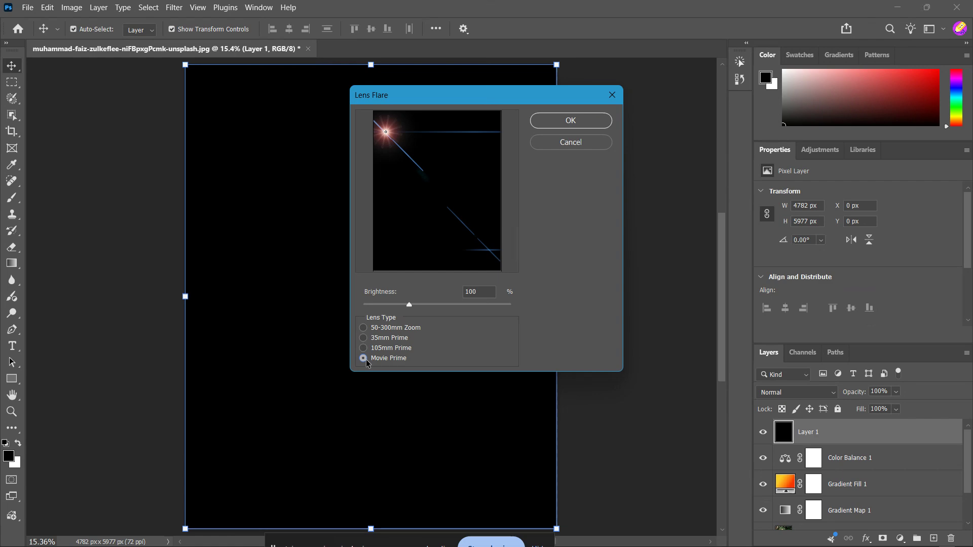
{"action": "left_click", "coordinate": [375, 328]}
{"action": "left_click", "coordinate": [596, 119]}
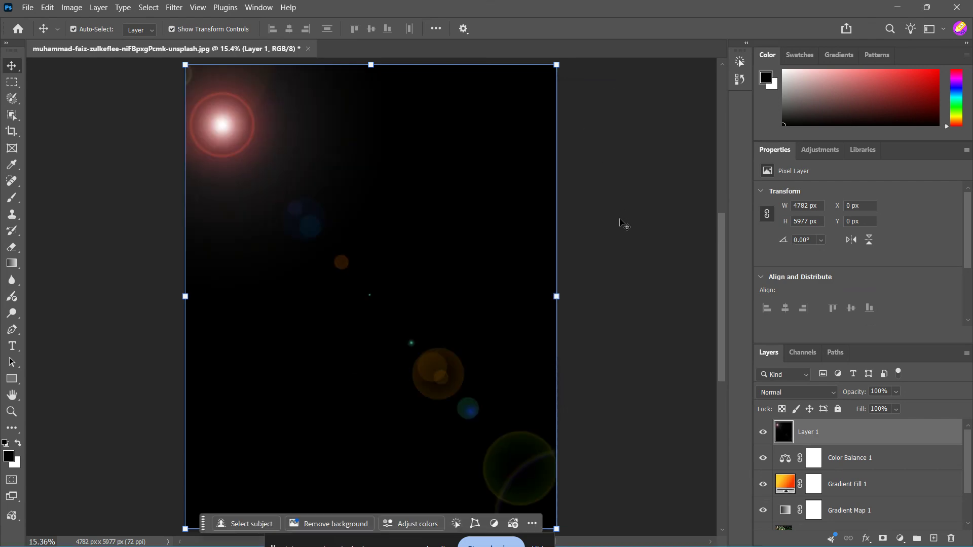
Reduce the lens flare layer's opacity to 21%
{"action": "left_click", "coordinate": [896, 392]}
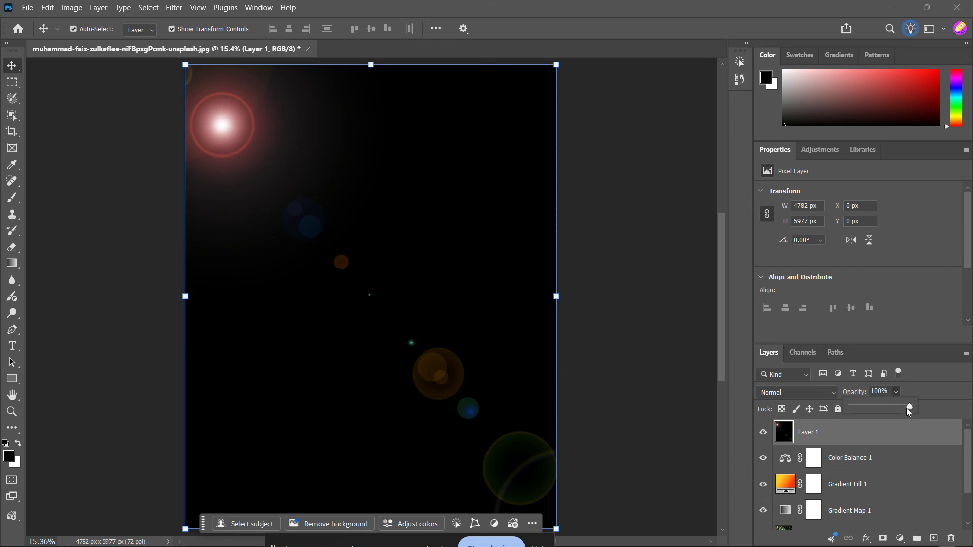
{"action": "left_click_drag", "start_coordinate": [908, 409], "coordinate": [871, 400]}
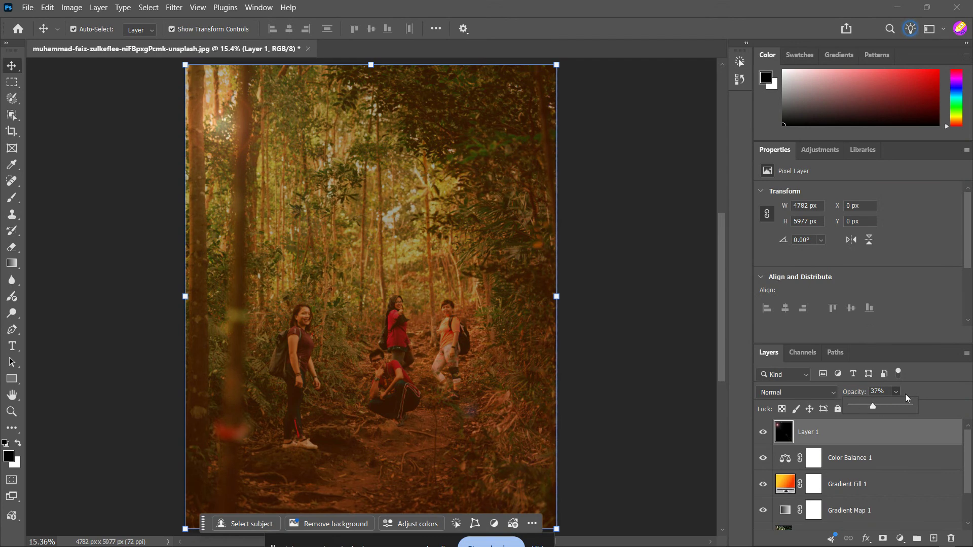
{"action": "left_click", "coordinate": [930, 384]}
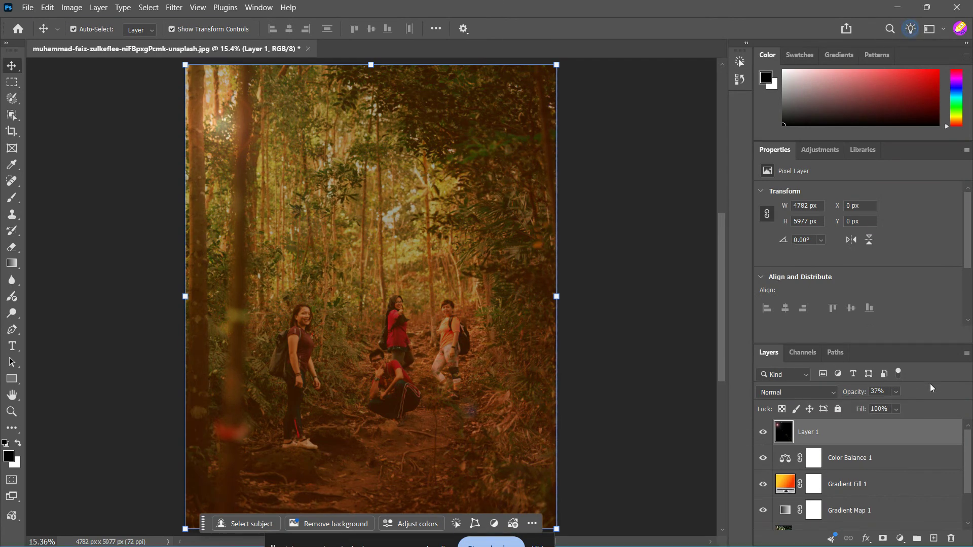
{"action": "left_click", "coordinate": [895, 395]}
{"action": "mouse_move", "coordinate": [900, 406]}
{"action": "left_mouse_down"}
{"action": "mouse_move", "coordinate": [886, 406]}
{"action": "mouse_move", "coordinate": [894, 410]}
{"action": "left_mouse_up"}
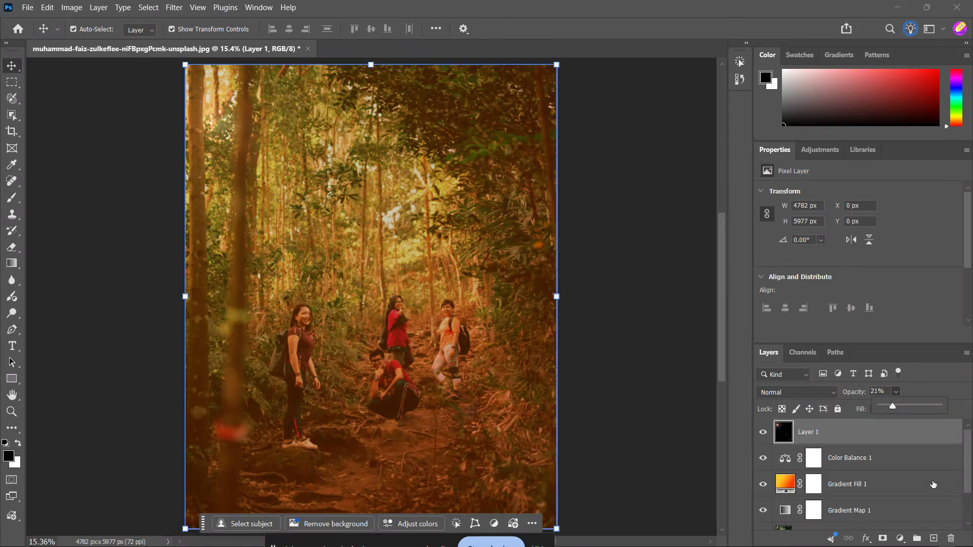
Add a Curves adjustment layer, pull its white point slightly inward and raise the midtone point to input 102, output 141
{"action": "left_click", "coordinate": [901, 540]}
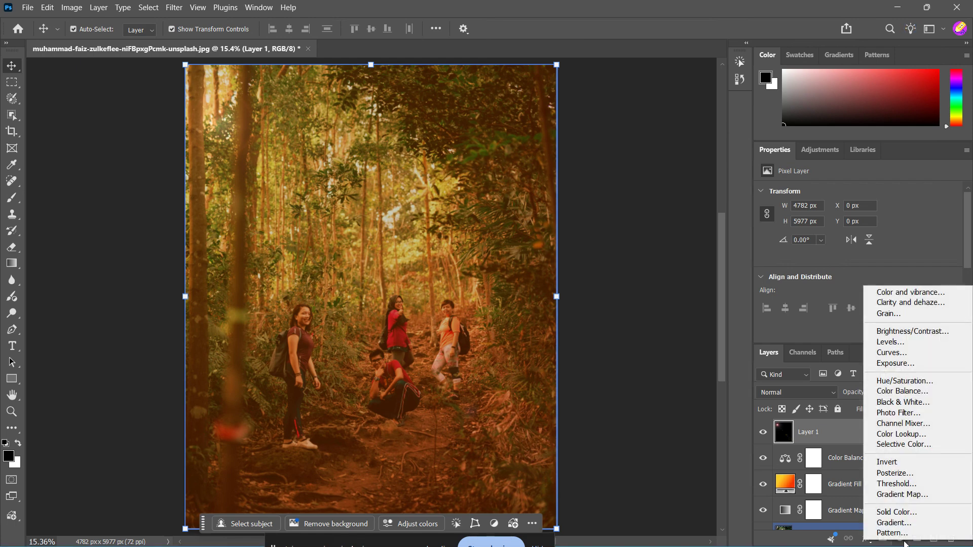
{"action": "left_click", "coordinate": [910, 352]}
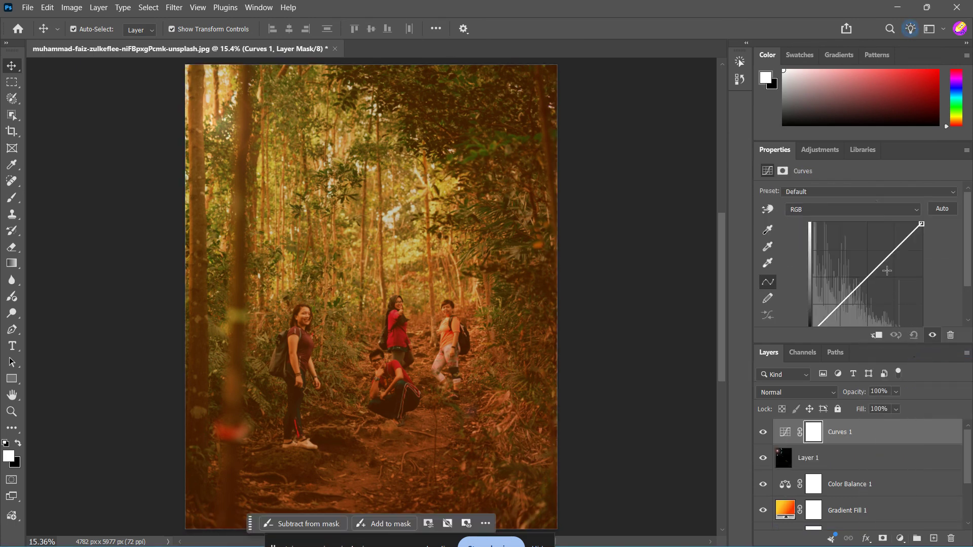
{"action": "left_click", "coordinate": [869, 277]}
{"action": "mouse_move", "coordinate": [869, 278]}
{"action": "left_mouse_down"}
{"action": "mouse_move", "coordinate": [850, 259]}
{"action": "mouse_move", "coordinate": [863, 265]}
{"action": "left_mouse_up"}
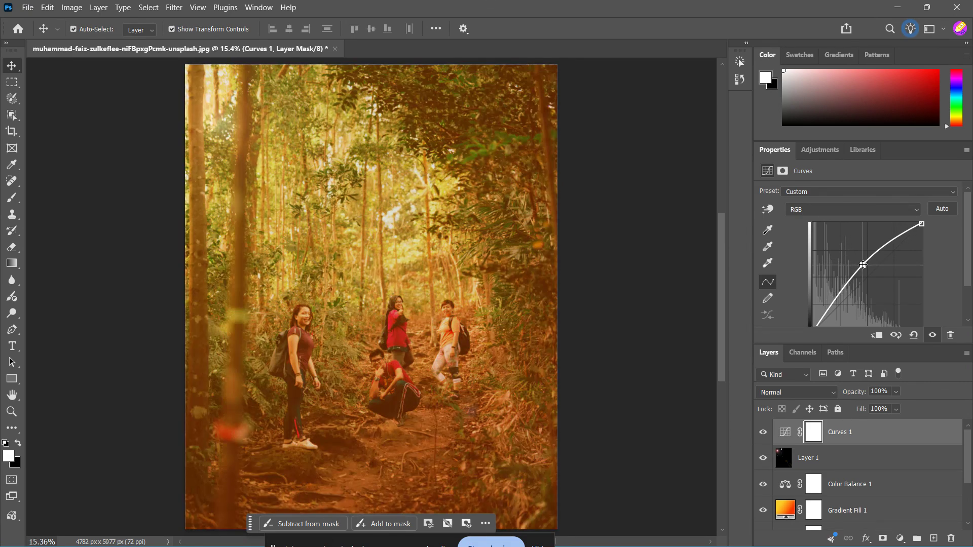
{"action": "left_click_drag", "start_coordinate": [922, 226], "coordinate": [916, 224]}
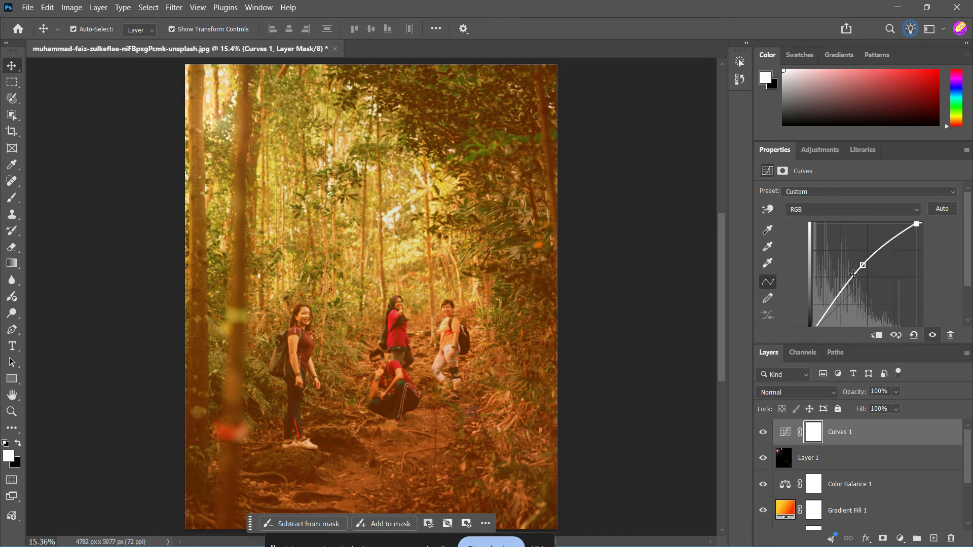
{"action": "mouse_move", "coordinate": [862, 265]}
{"action": "left_mouse_down"}
{"action": "mouse_move", "coordinate": [876, 282]}
{"action": "mouse_move", "coordinate": [845, 277]}
{"action": "mouse_move", "coordinate": [856, 272]}
{"action": "left_mouse_up"}
Move the curve's end points inward, with the black point at input 12, and set the midtone point to input 107, output 147
{"action": "scroll", "coordinate": [916, 296], "scroll_direction": "down", "scroll_amount": 2}
{"action": "scroll", "coordinate": [903, 297], "scroll_direction": "down", "scroll_amount": 1}
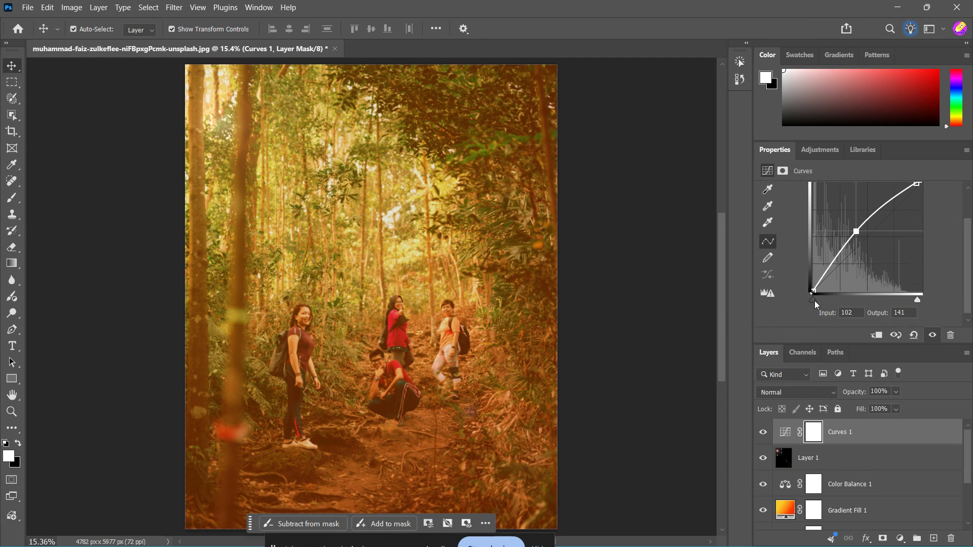
{"action": "left_click_drag", "start_coordinate": [918, 301], "coordinate": [897, 297]}
{"action": "left_click_drag", "start_coordinate": [813, 301], "coordinate": [818, 302]}
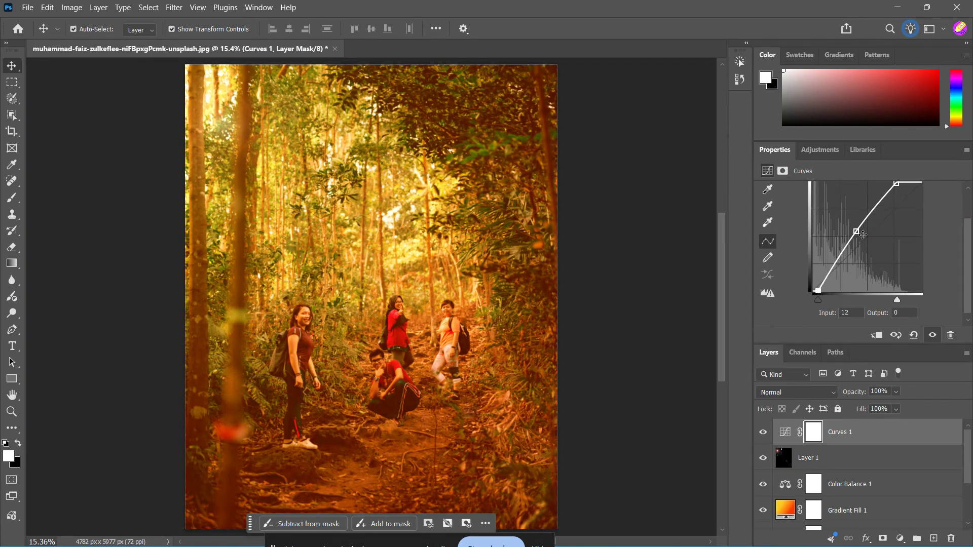
{"action": "left_click_drag", "start_coordinate": [856, 231], "coordinate": [872, 206]}
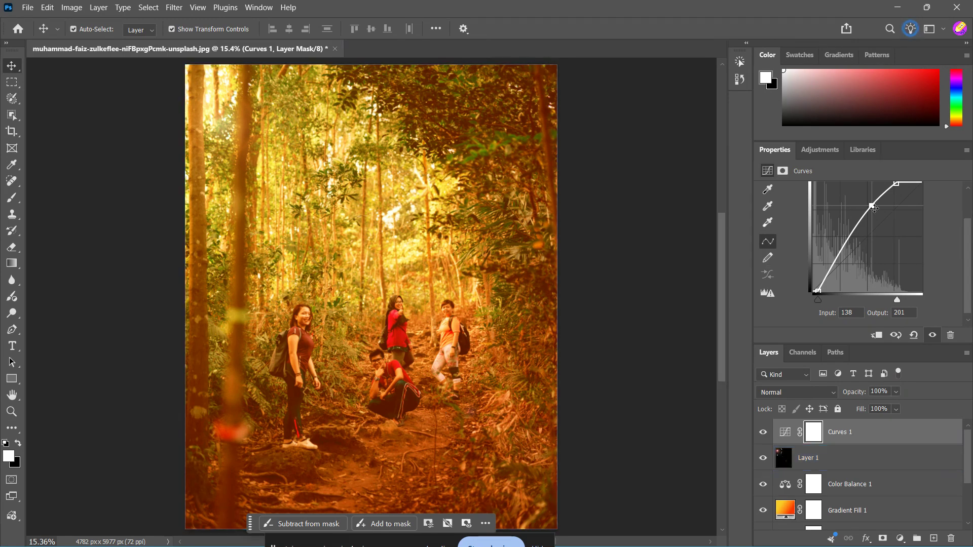
{"action": "left_click_drag", "start_coordinate": [872, 205], "coordinate": [859, 229]}
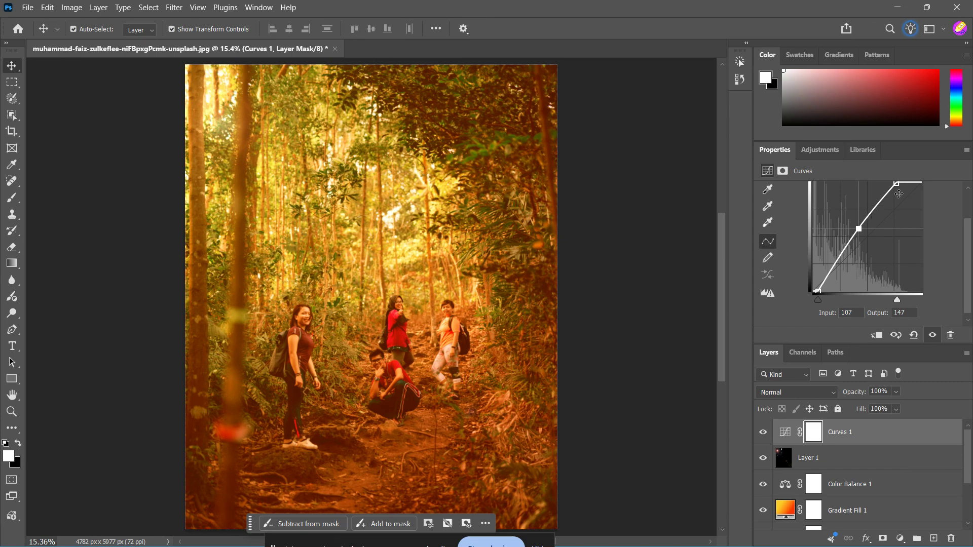
Return the curve's white point to 255/255, set the midtone point to input 132, output 137, and deselect all layers
{"action": "left_click", "coordinate": [897, 184]}
{"action": "left_click_drag", "start_coordinate": [897, 183], "coordinate": [924, 176]}
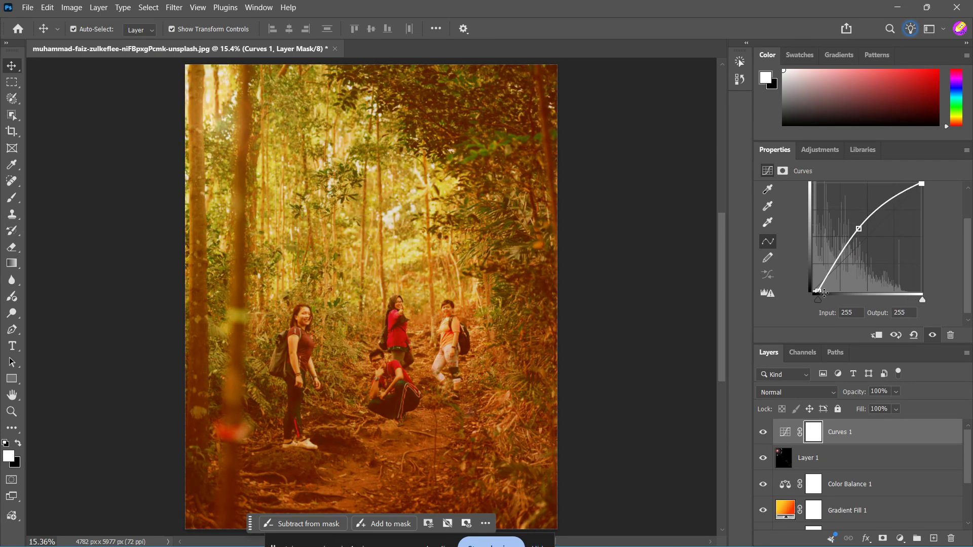
{"action": "left_click_drag", "start_coordinate": [859, 229], "coordinate": [870, 233]}
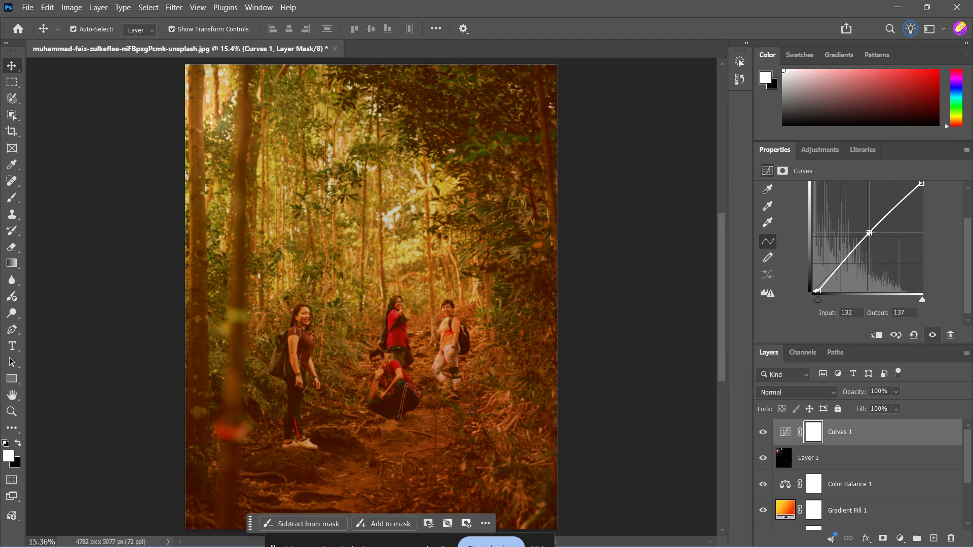
{"action": "left_click", "coordinate": [687, 370]}
{"action": "left_click", "coordinate": [299, 196]}
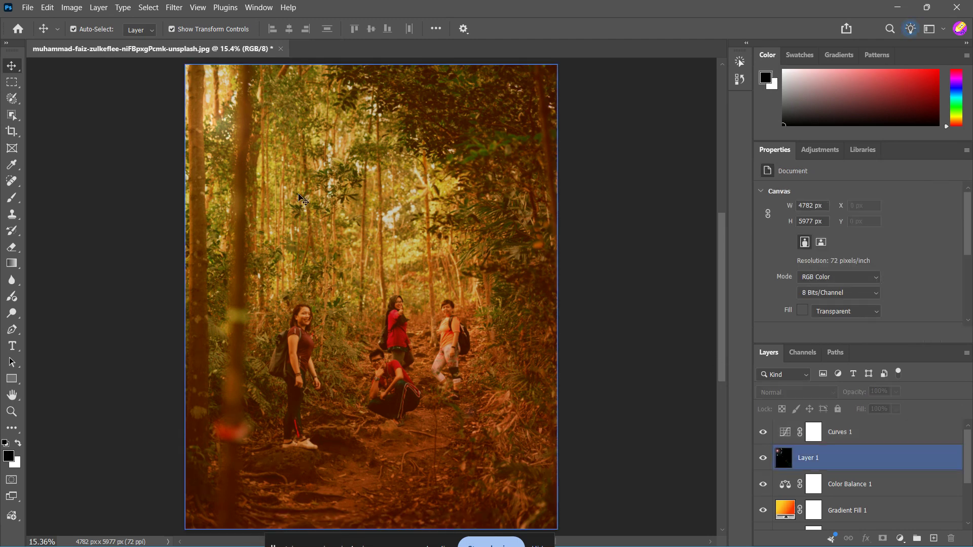
{"action": "left_click", "coordinate": [620, 354]}
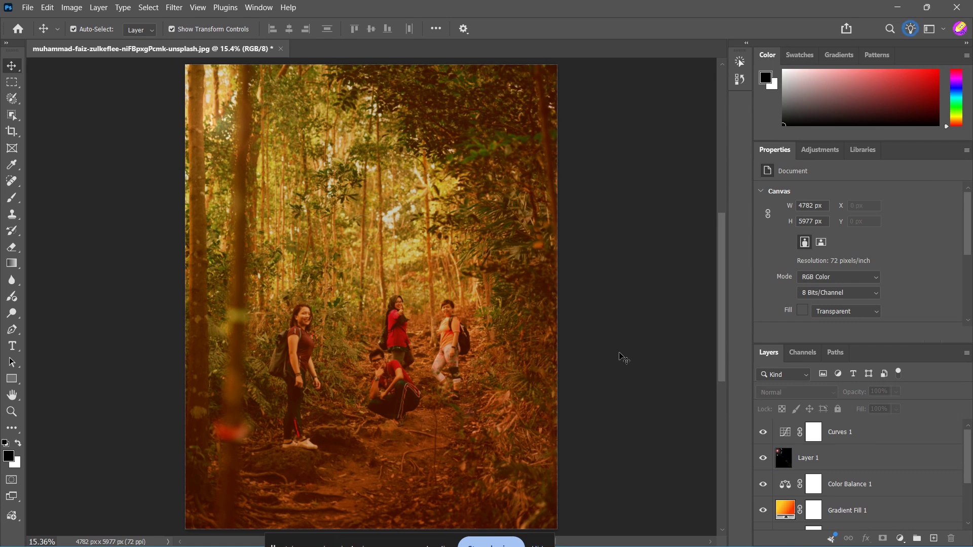